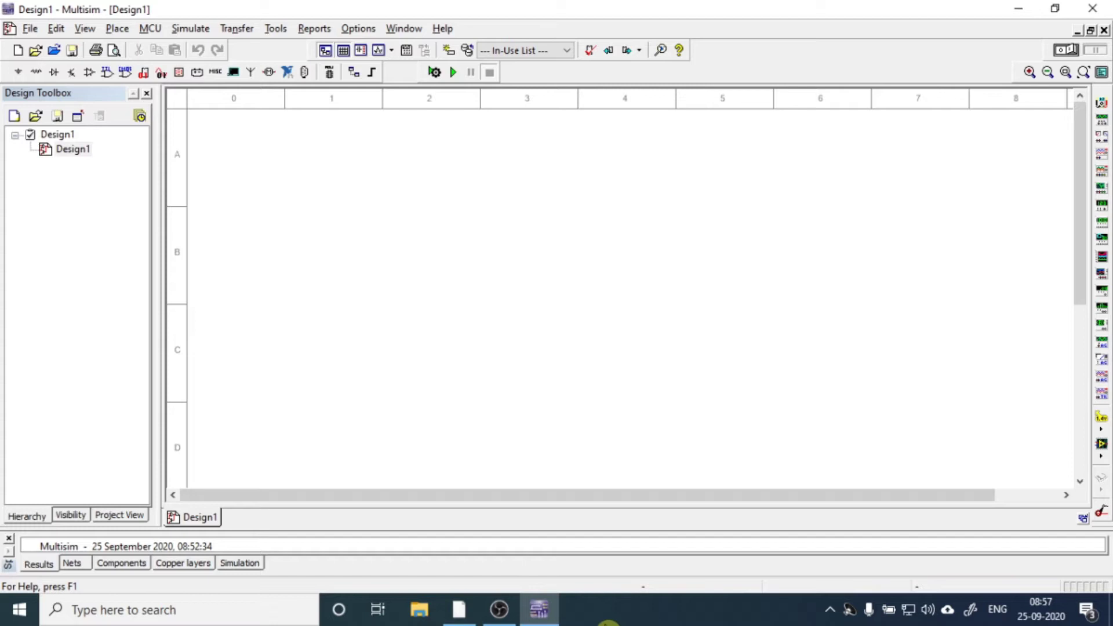
Place an AC_POWER source V1 (120 Vrms, 60 Hz) from Sources > POWER_SOURCES on the schematic.
{"action": "left_click", "coordinate": [36, 72]}
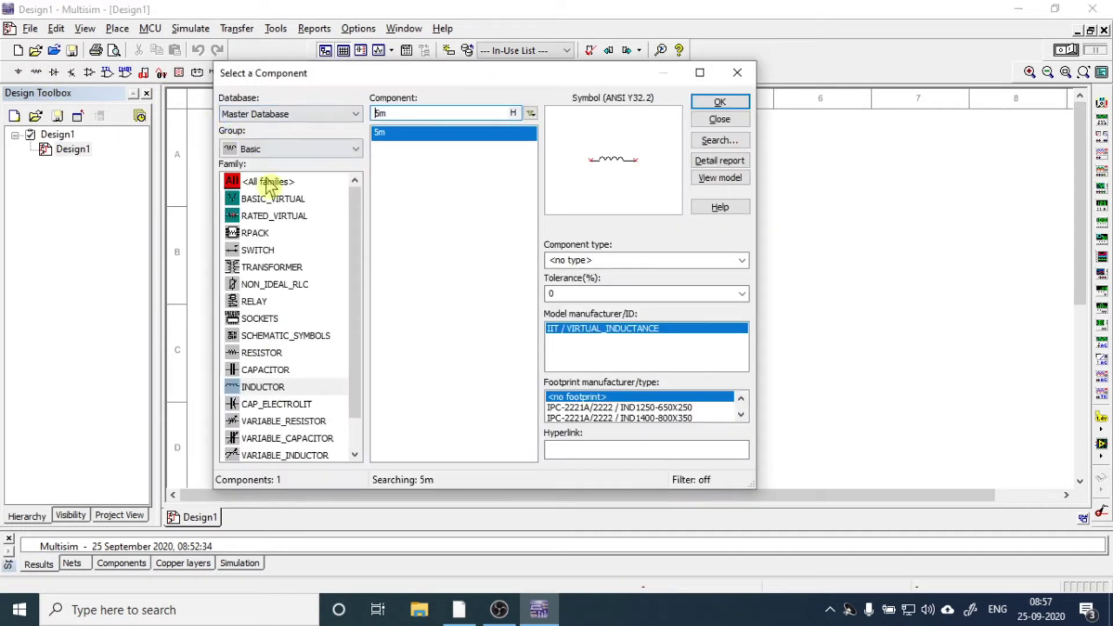
{"action": "left_click", "coordinate": [270, 152]}
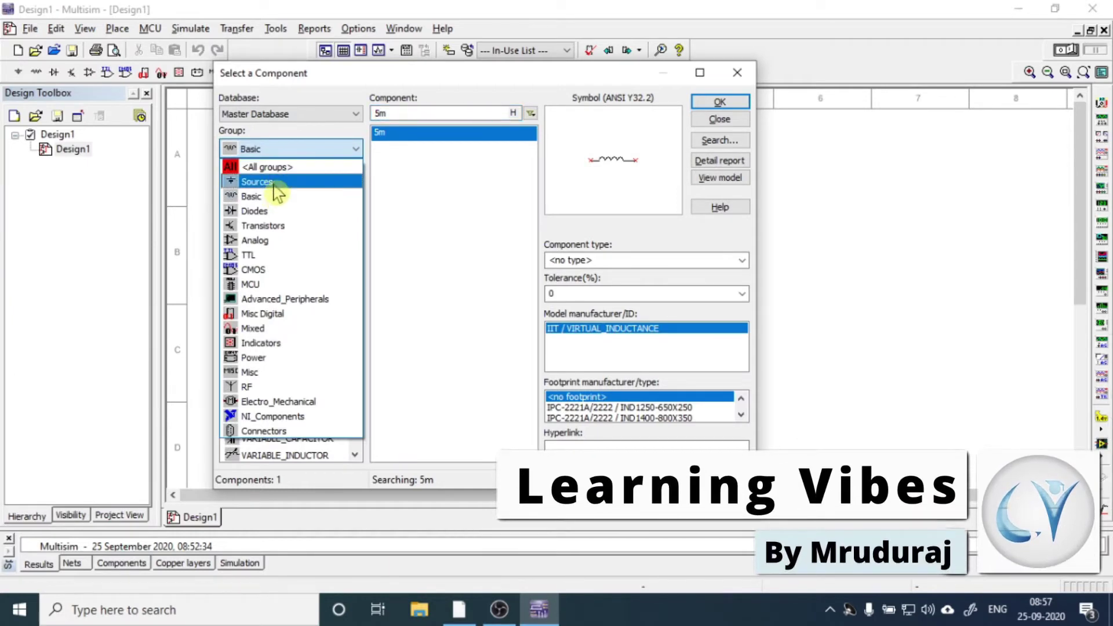
{"action": "left_click", "coordinate": [274, 182]}
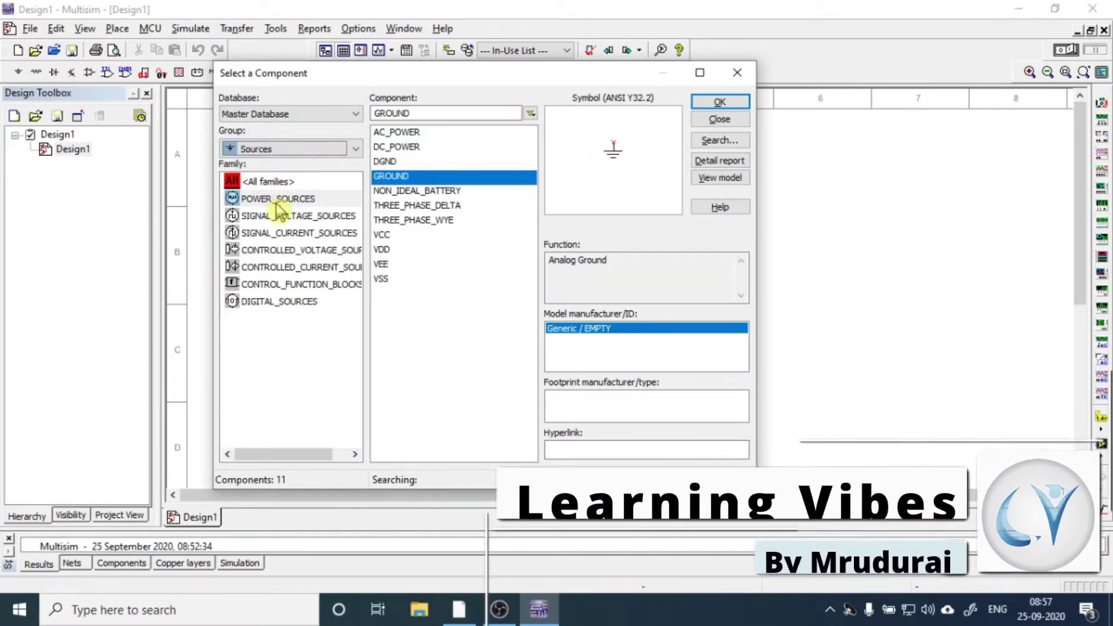
{"action": "left_click", "coordinate": [276, 203]}
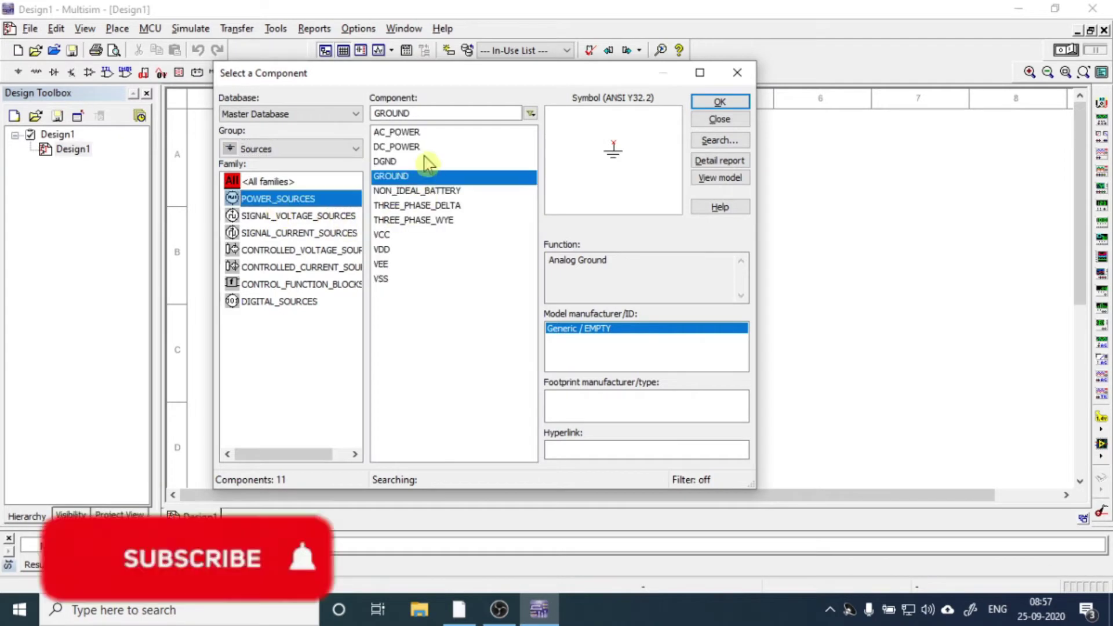
{"action": "left_click", "coordinate": [393, 133]}
{"action": "left_click", "coordinate": [701, 107]}
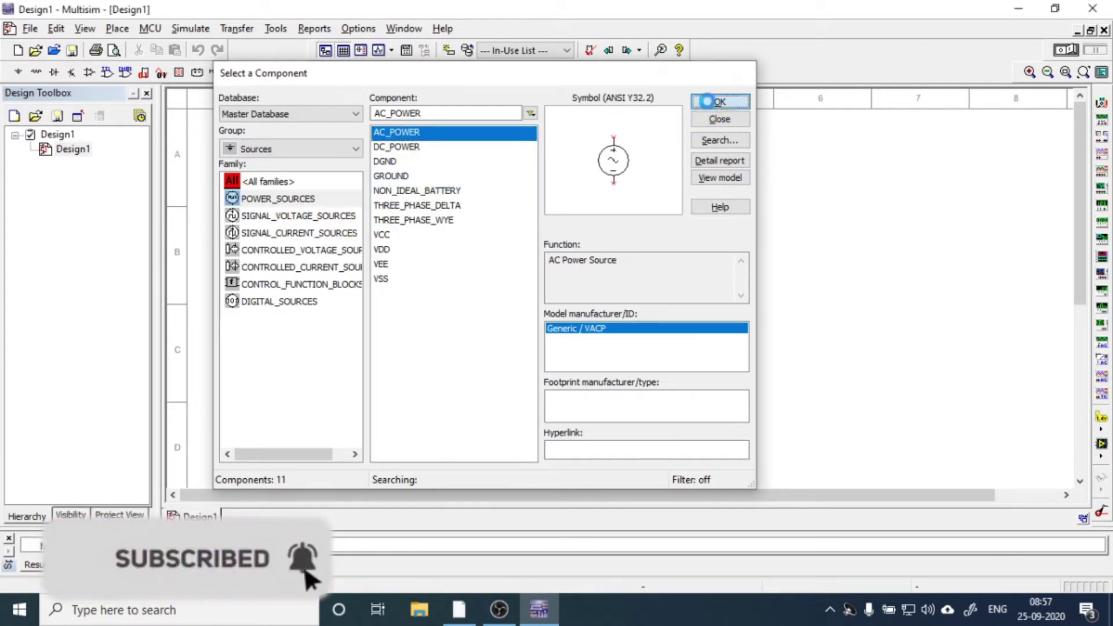
{"action": "left_click", "coordinate": [331, 294]}
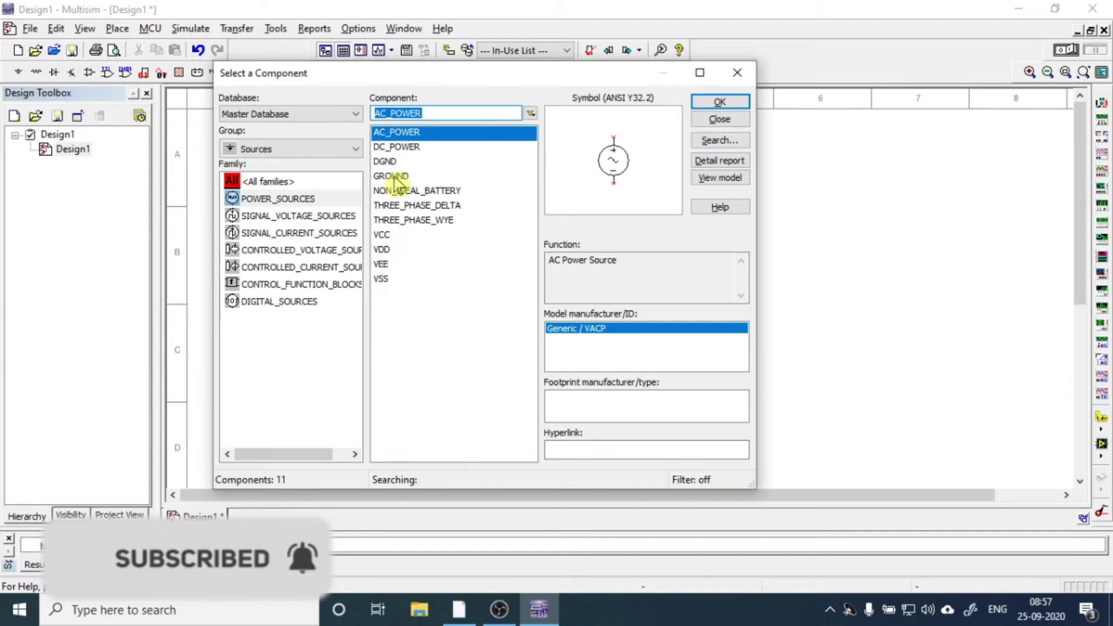
Place a GROUND symbol below the source.
{"action": "left_click", "coordinate": [392, 175]}
{"action": "left_click", "coordinate": [717, 104]}
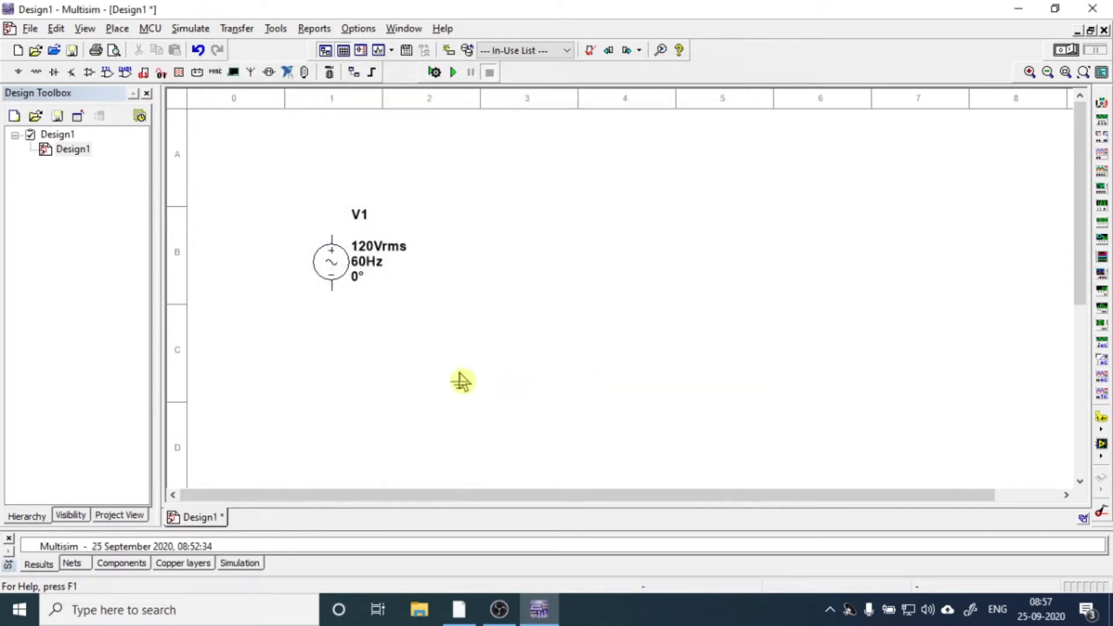
{"action": "left_click", "coordinate": [461, 380]}
{"action": "left_click", "coordinate": [298, 150]}
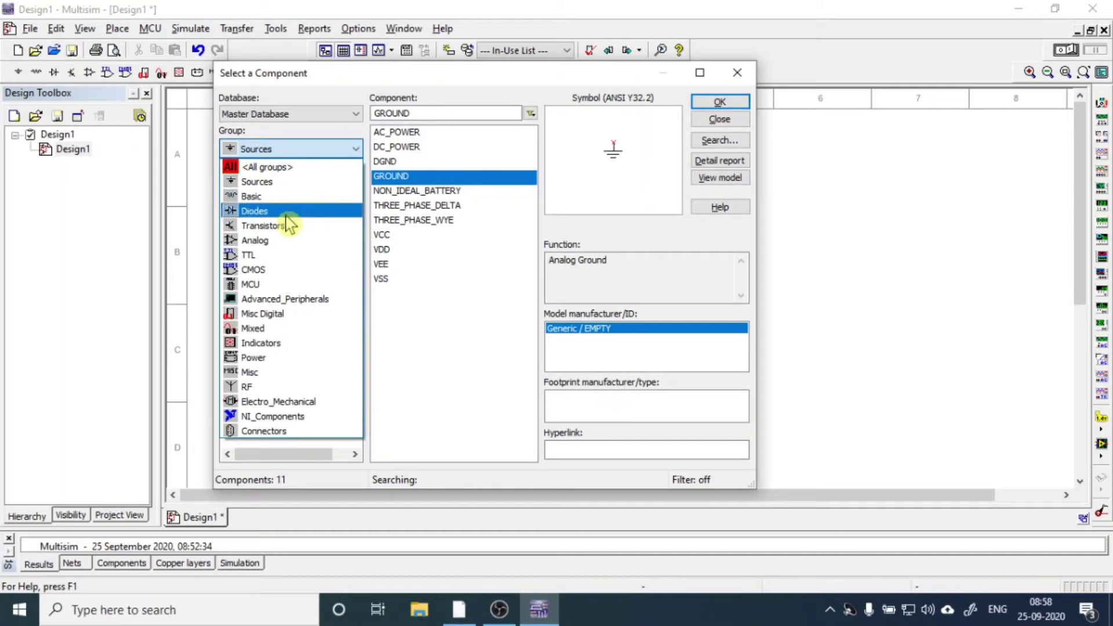
Place a 1N4007 diode D1 from Diodes > DIODE on the schematic.
{"action": "left_click", "coordinate": [289, 211]}
{"action": "left_click", "coordinate": [255, 216]}
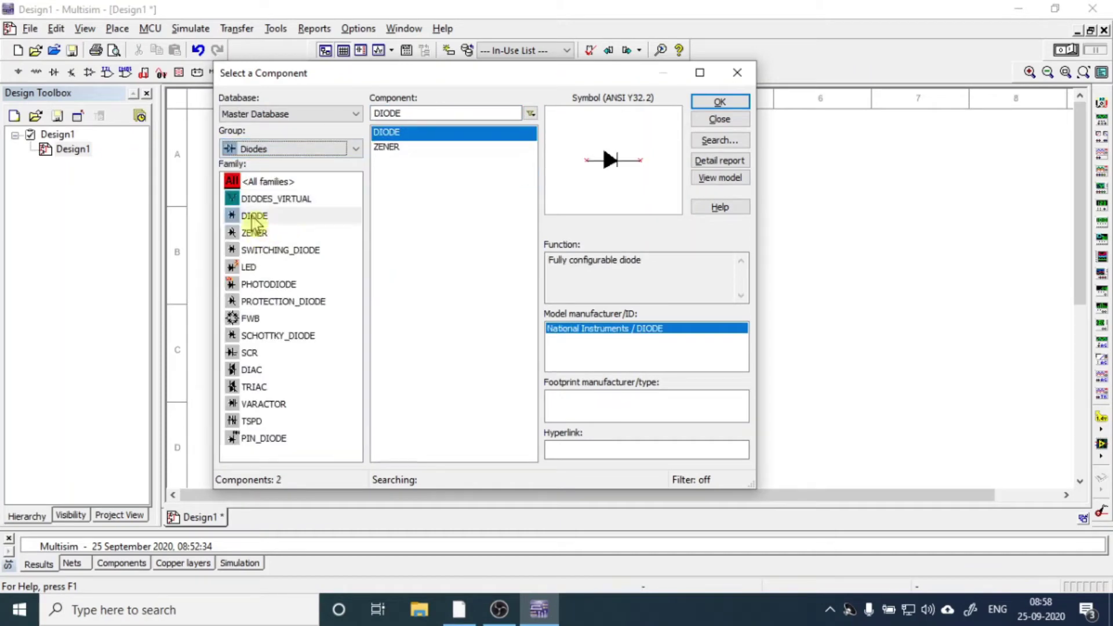
{"action": "type", "text": "1n4007"}
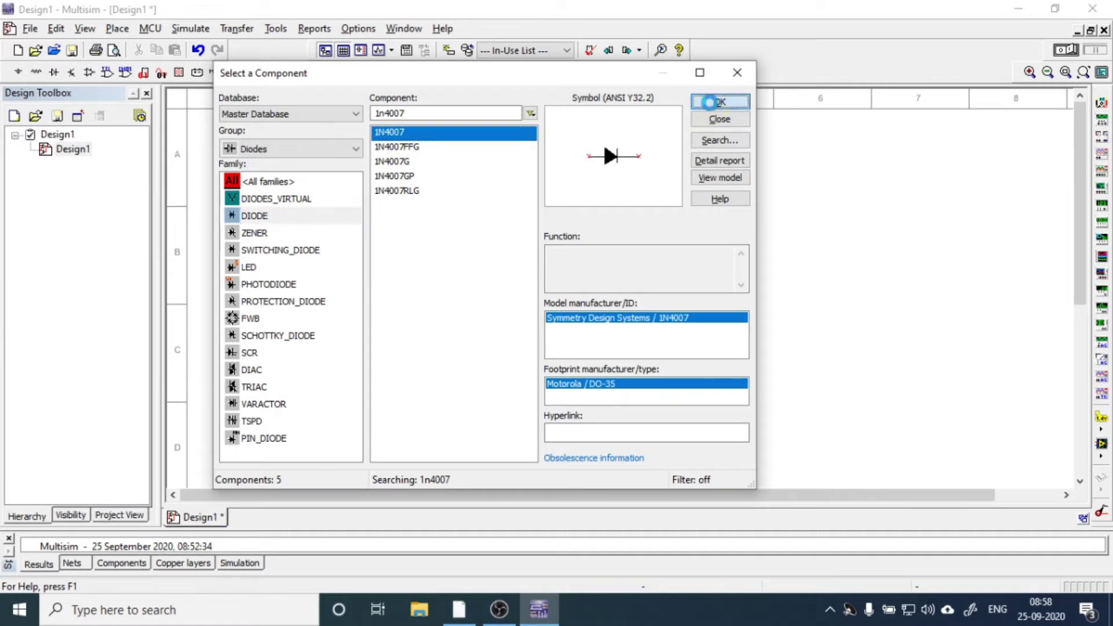
{"action": "left_click", "coordinate": [720, 102]}
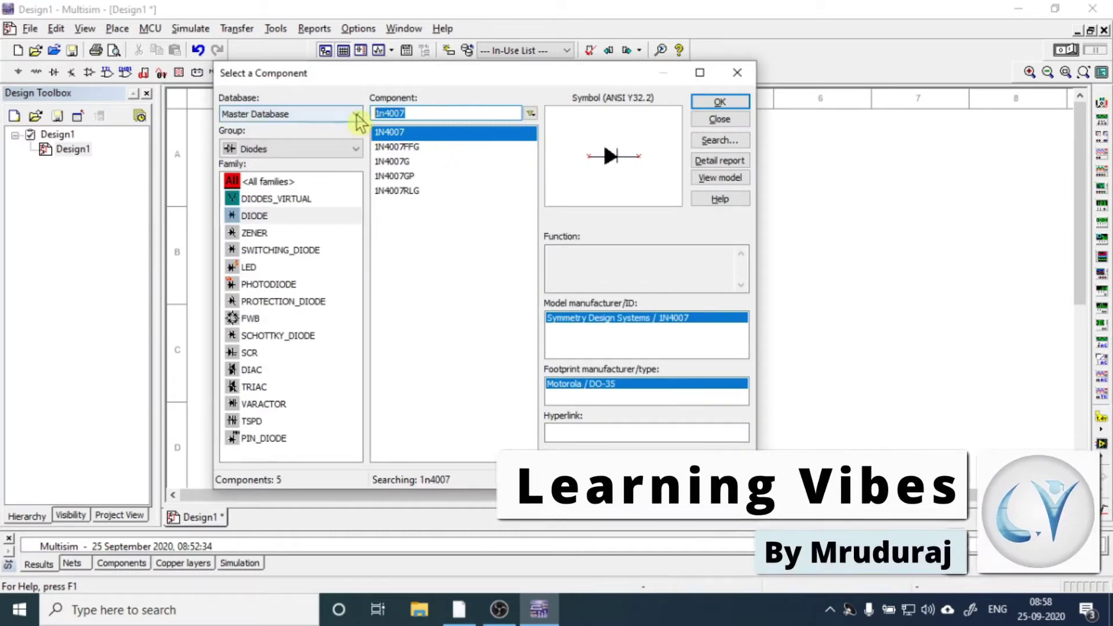
{"action": "key", "text": "BackSpace"}
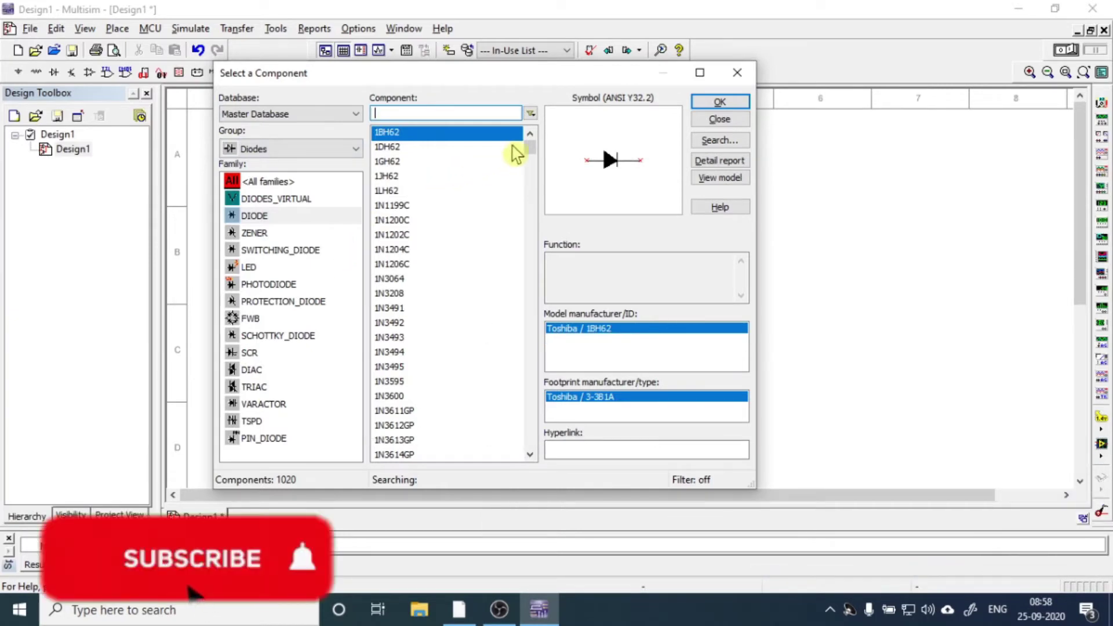
{"action": "mouse_move", "coordinate": [530, 152]}
{"action": "left_mouse_down"}
{"action": "mouse_move", "coordinate": [530, 362]}
{"action": "mouse_move", "coordinate": [529, 150]}
{"action": "left_mouse_up"}
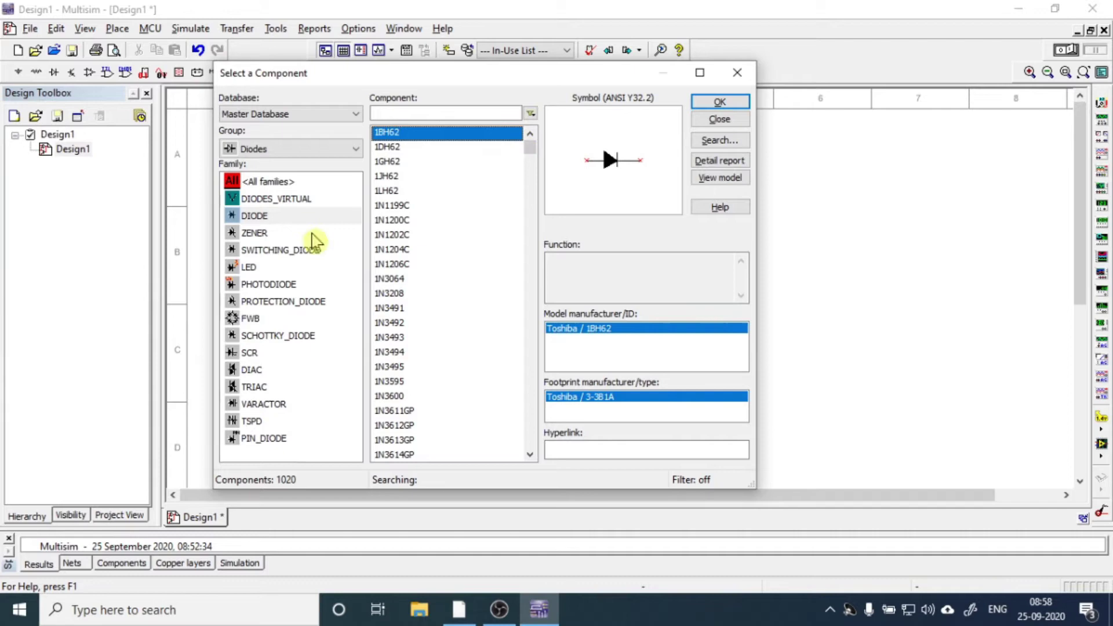
Place a 50 Ω resistor R1 from Basic > RESISTOR beside the diode.
{"action": "left_click", "coordinate": [277, 152]}
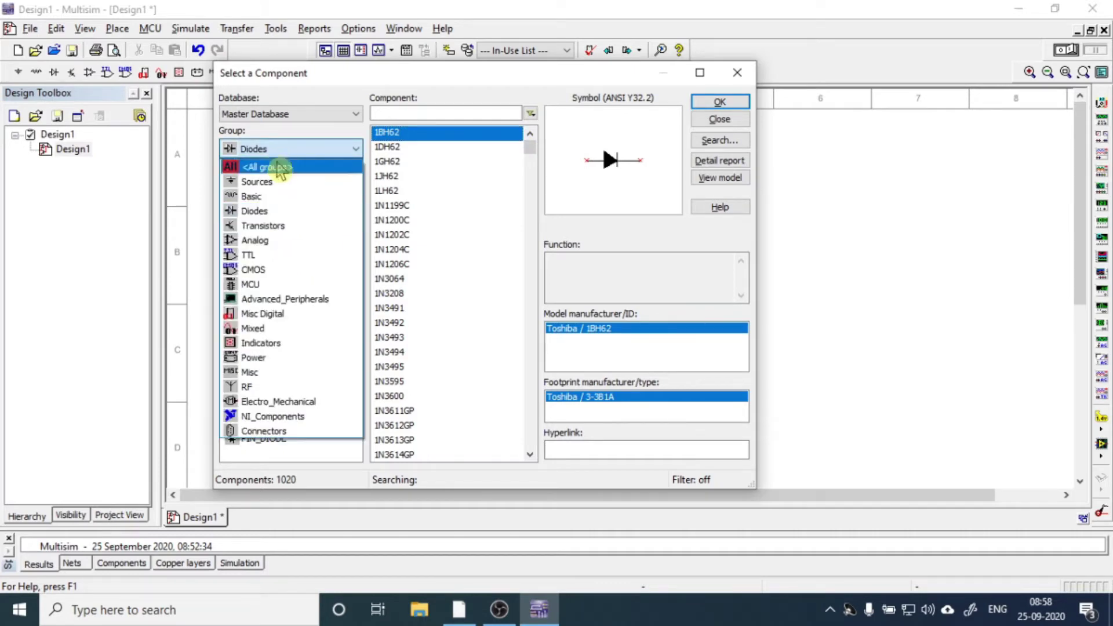
{"action": "left_click", "coordinate": [277, 197]}
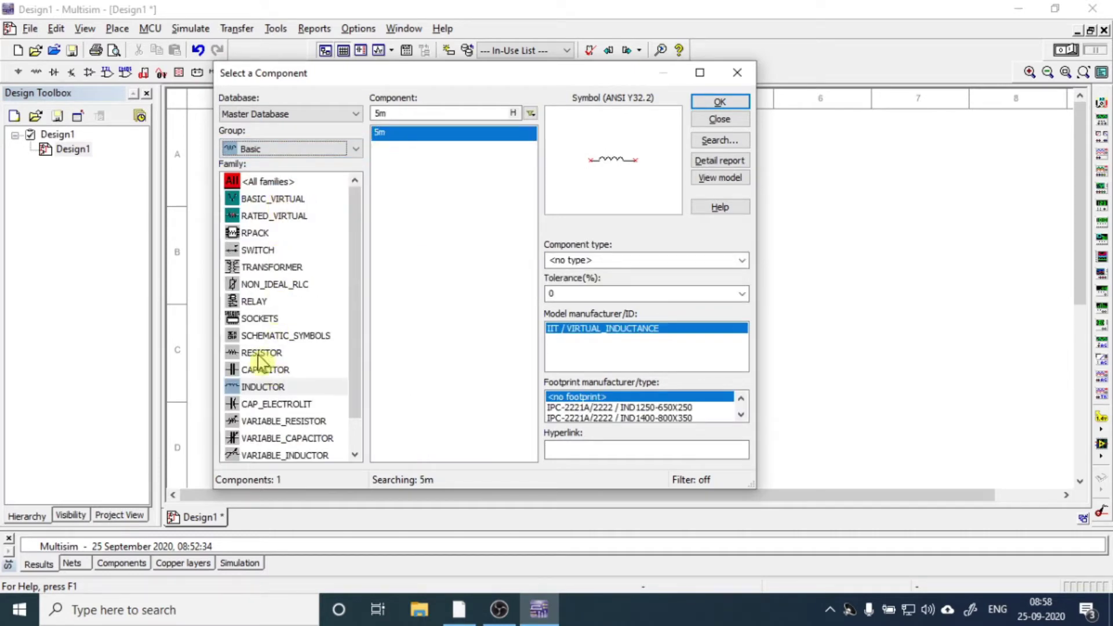
{"action": "left_click", "coordinate": [261, 353]}
{"action": "left_click", "coordinate": [380, 147]}
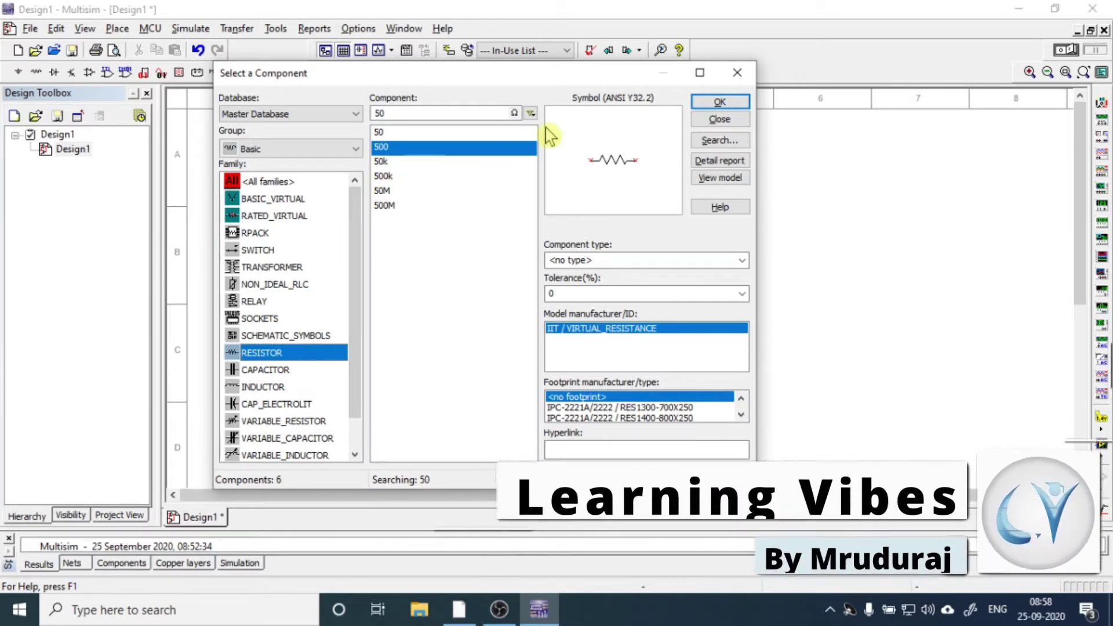
{"action": "left_click", "coordinate": [719, 102]}
{"action": "key", "text": "Escape"}
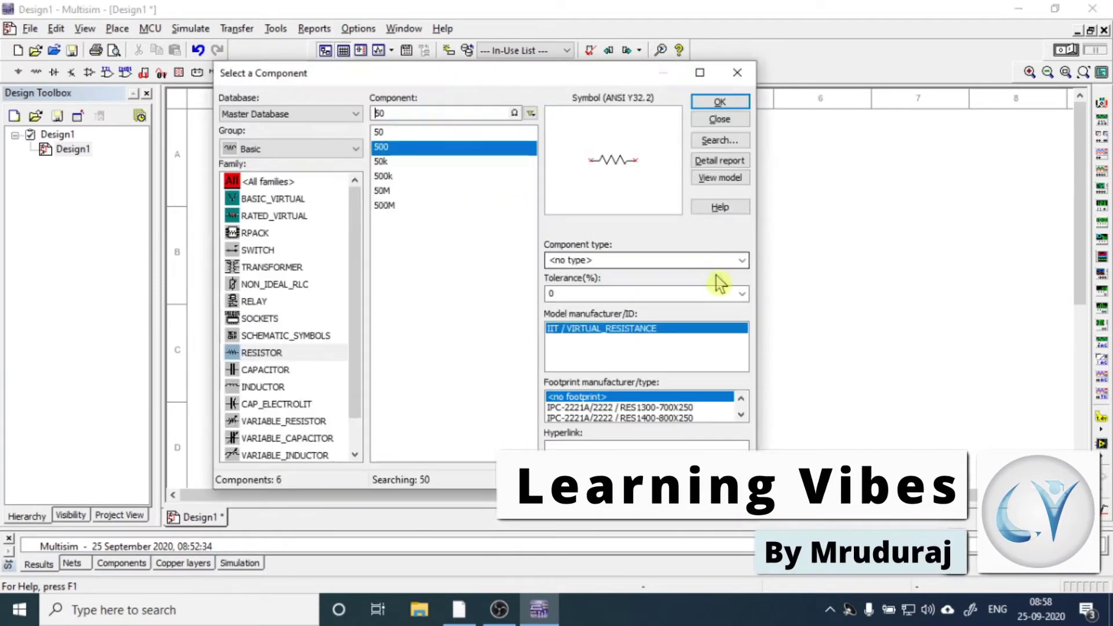
{"action": "left_click", "coordinate": [719, 118]}
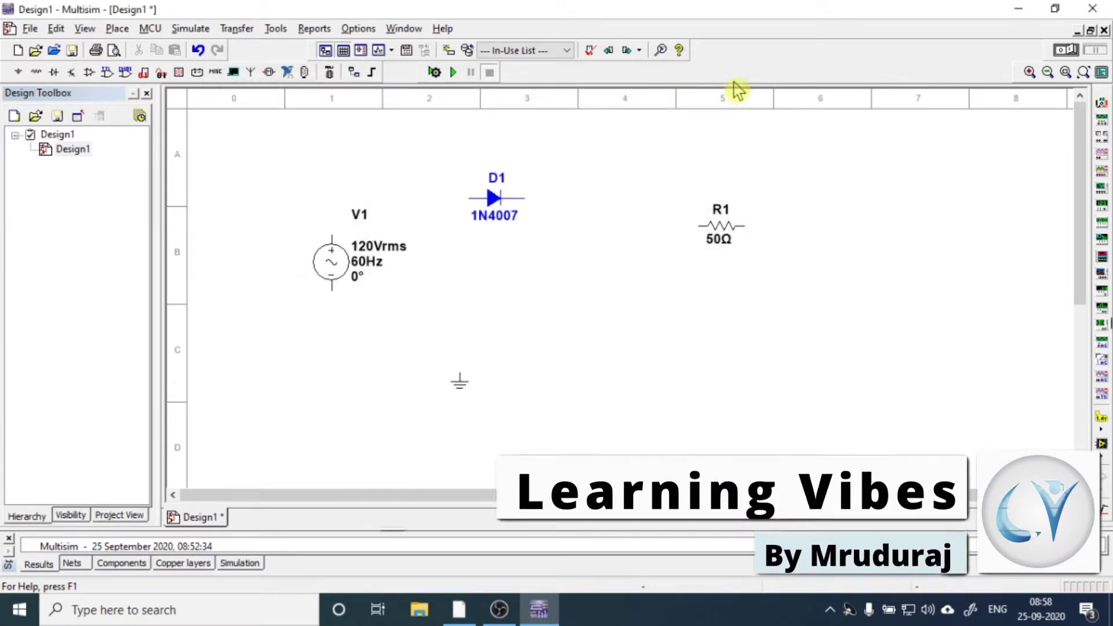
Move source V1 and the ground symbol down and to the left.
{"action": "left_click_drag", "start_coordinate": [331, 260], "coordinate": [248, 296]}
{"action": "left_click", "coordinate": [492, 199]}
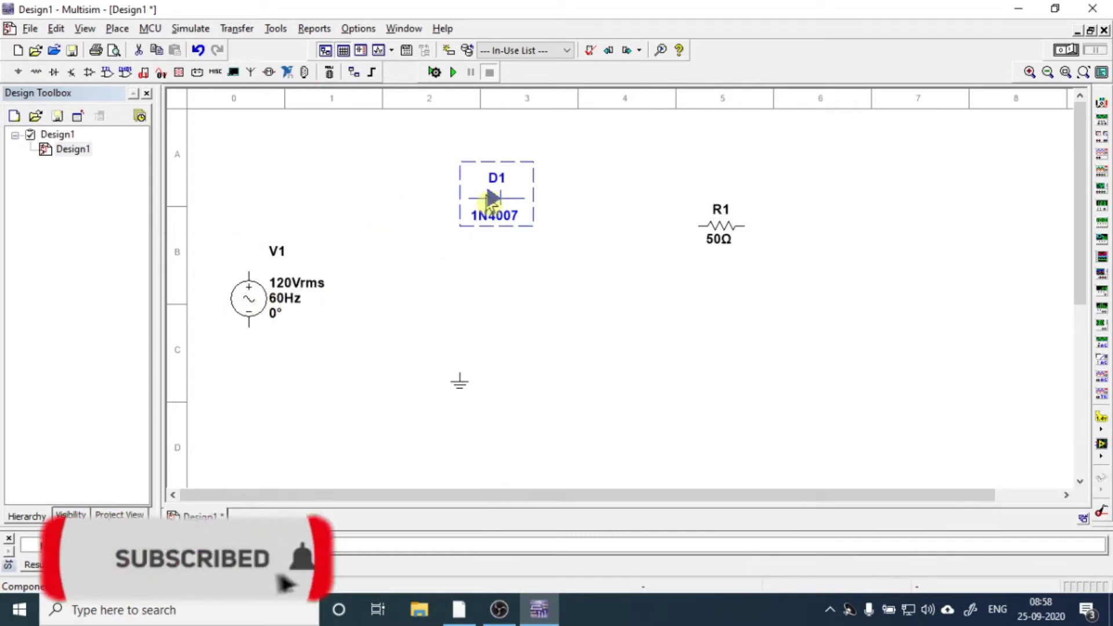
{"action": "left_click_drag", "start_coordinate": [460, 383], "coordinate": [313, 438]}
{"action": "left_click", "coordinate": [728, 232]}
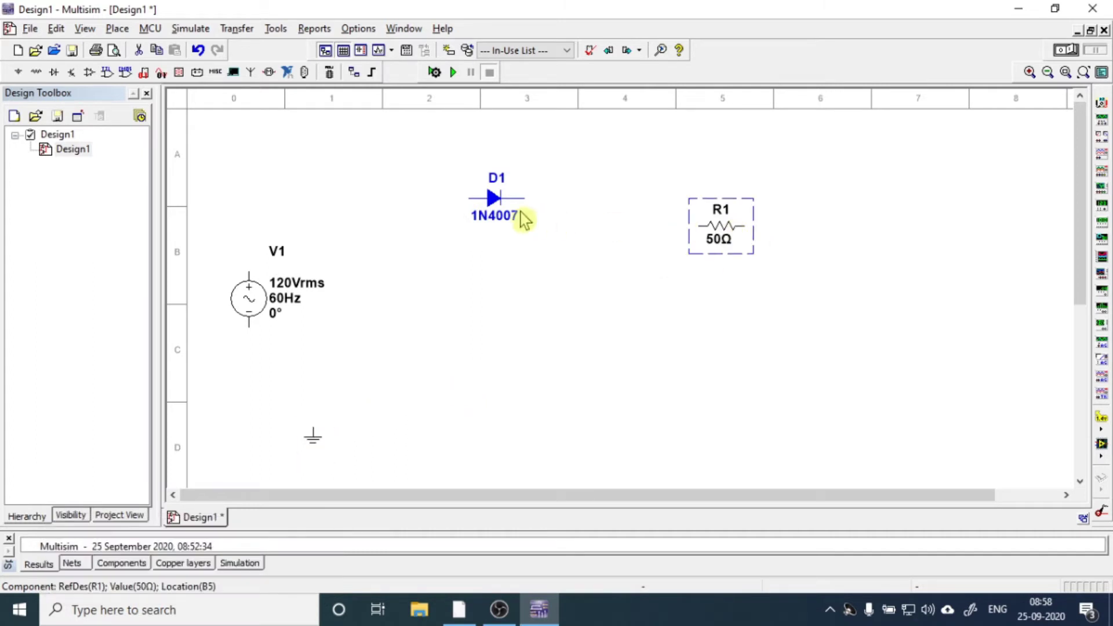
Rotate diode D1 to stand vertically and shift it left toward V1.
{"action": "left_click", "coordinate": [500, 207]}
{"action": "key", "text": "ctrl+r"}
{"action": "key", "text": "ctrl+r"}
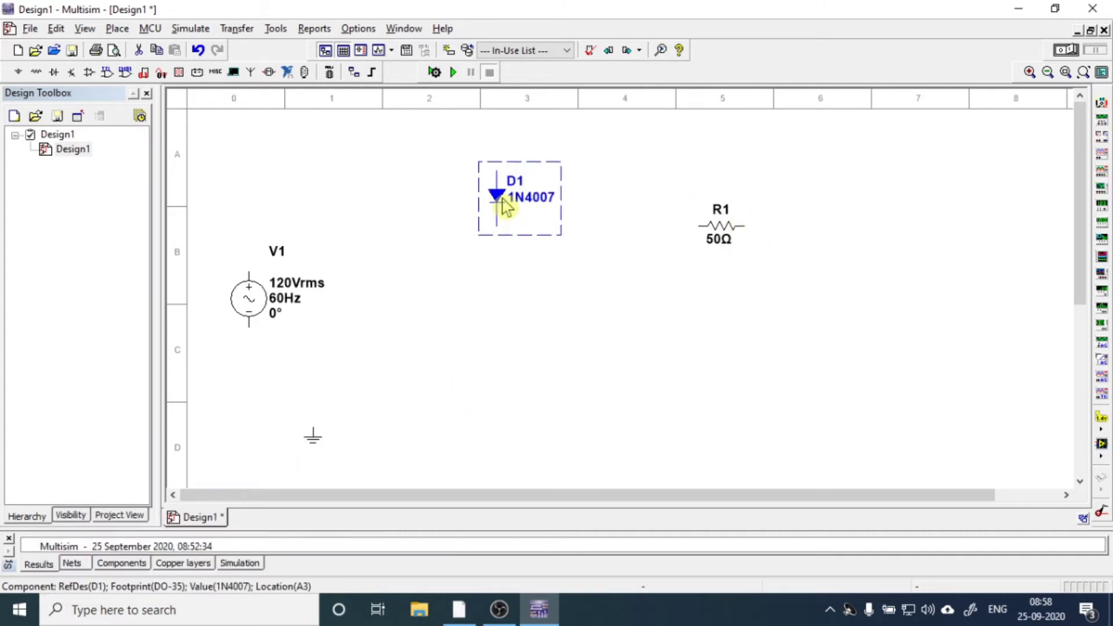
{"action": "key", "text": "ctrl+r"}
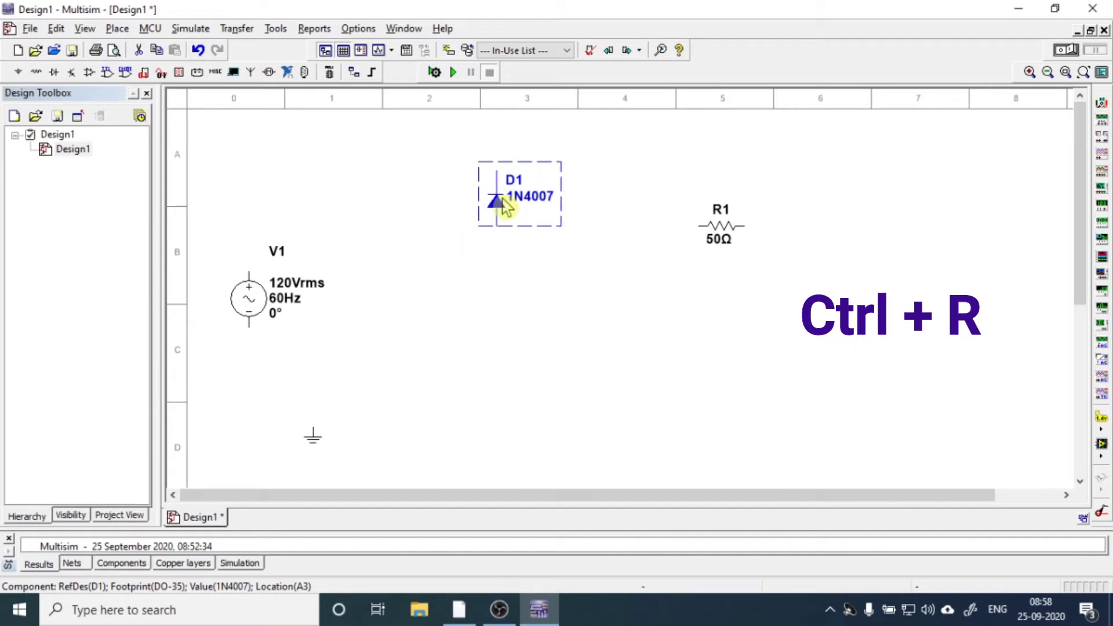
{"action": "left_click", "coordinate": [513, 255]}
{"action": "left_click_drag", "start_coordinate": [502, 220], "coordinate": [412, 236]}
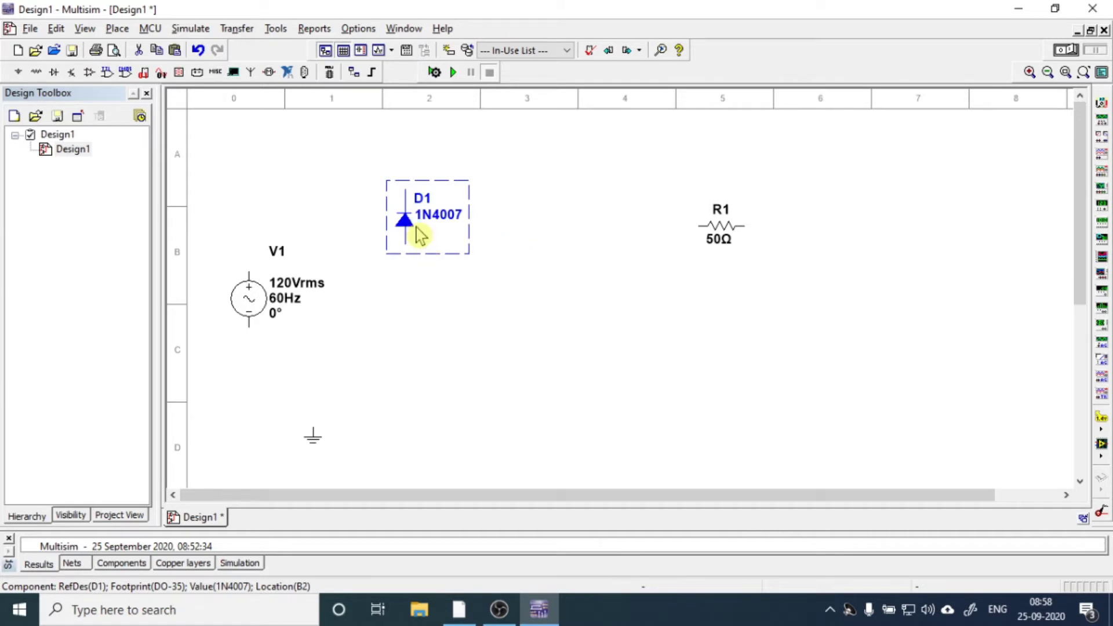
Paste three copies of D1 as D2, D3 and D4 and align all four diodes in a square.
{"action": "key", "text": "ctrl+c"}
{"action": "key", "text": "ctrl+v"}
{"action": "left_click", "coordinate": [407, 395]}
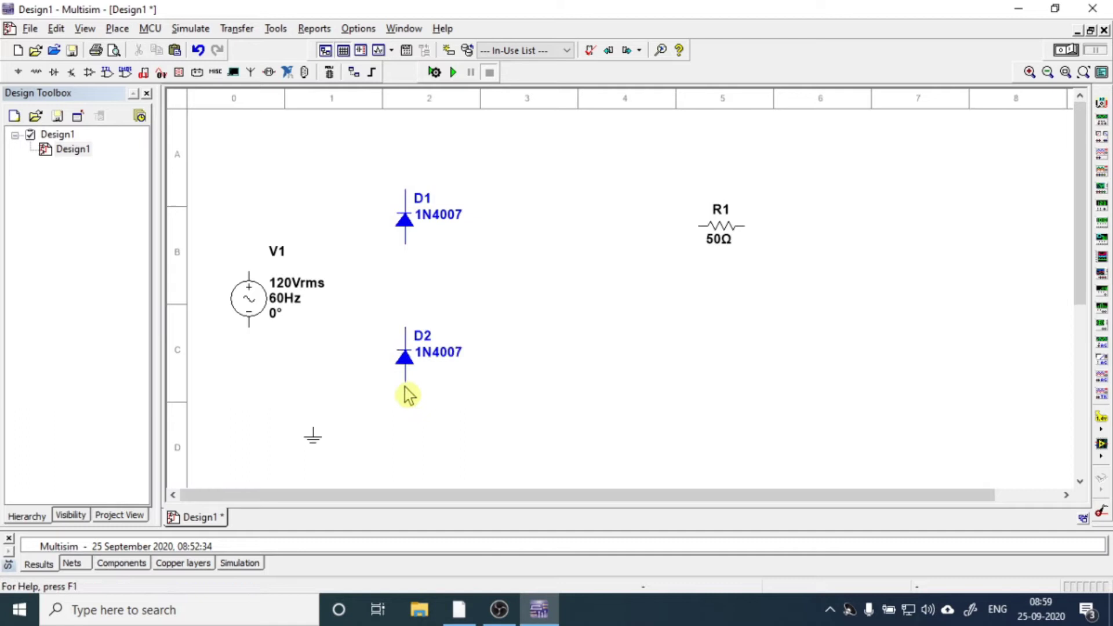
{"action": "key", "text": "ctrl+v"}
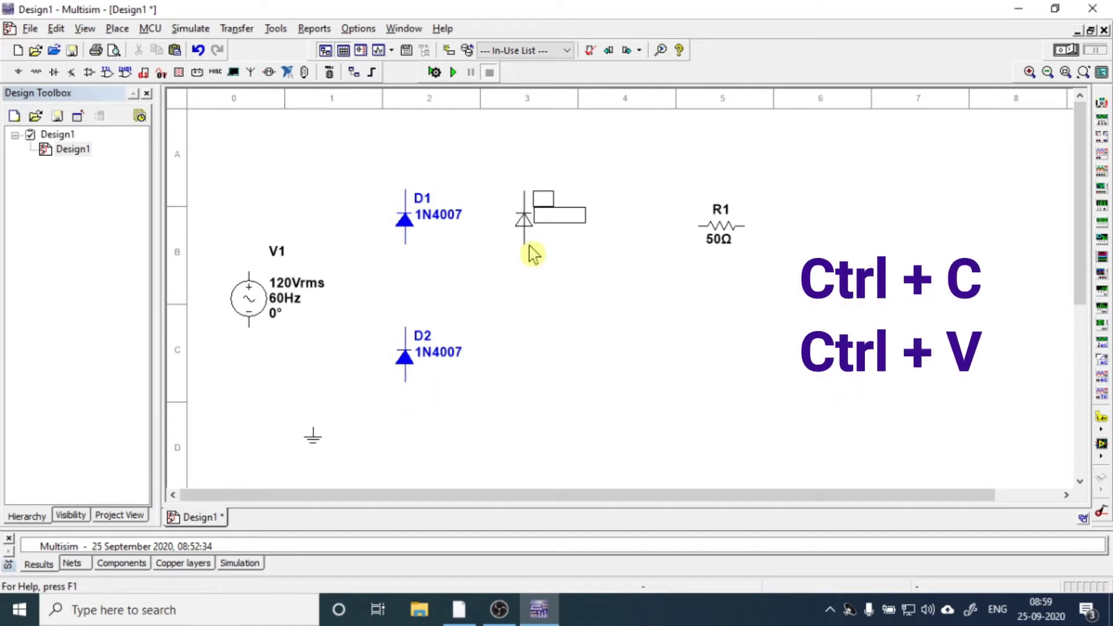
{"action": "left_click", "coordinate": [540, 244]}
{"action": "key", "text": "ctrl+v"}
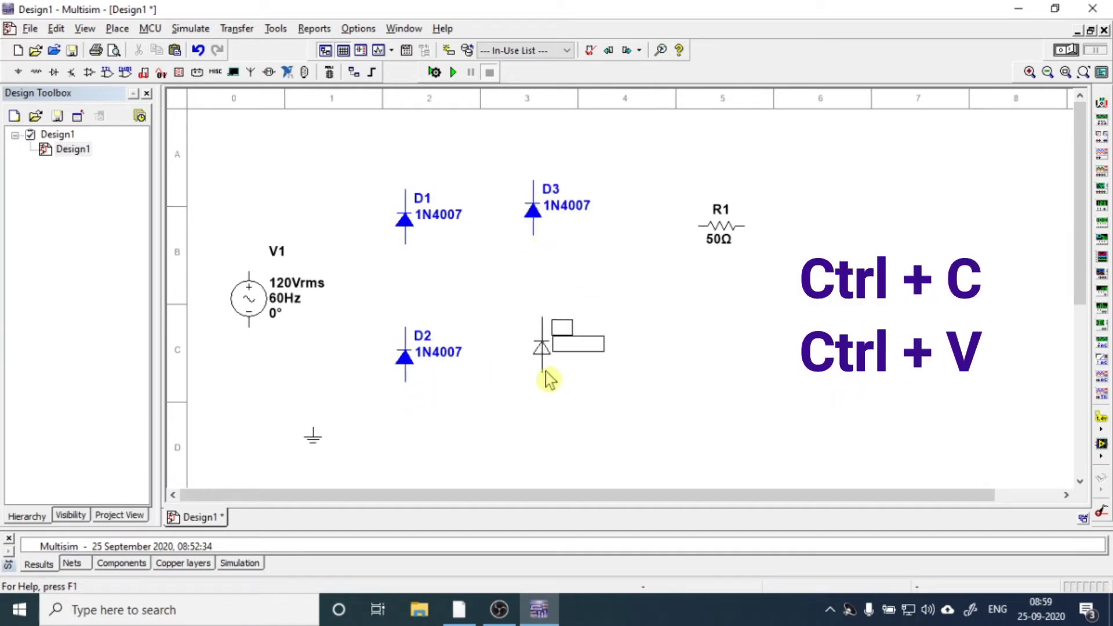
{"action": "left_click", "coordinate": [550, 380]}
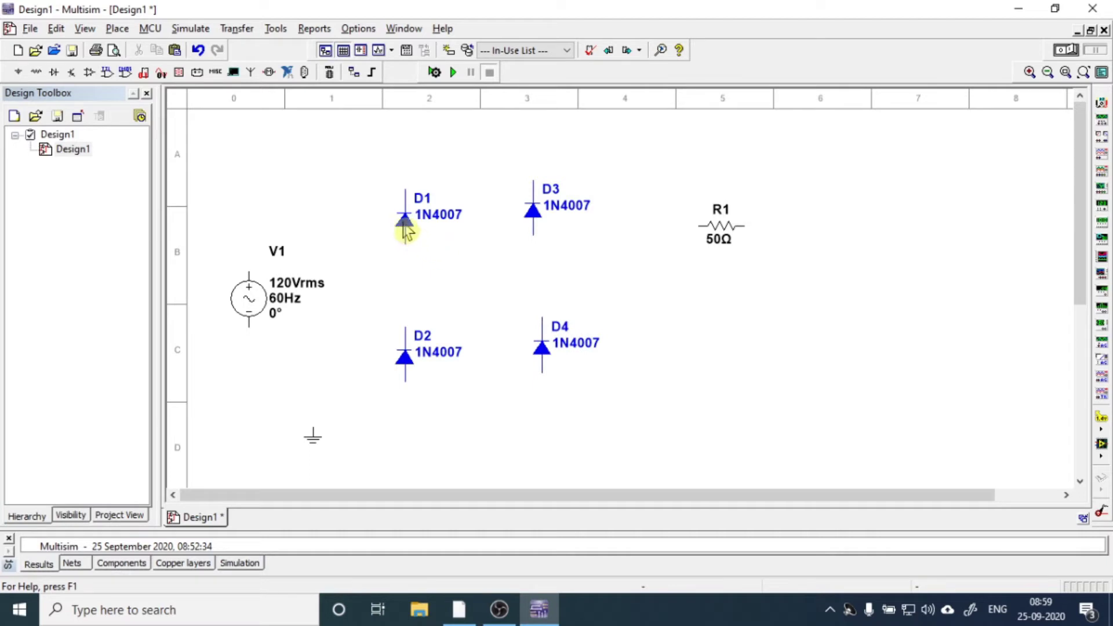
{"action": "left_click_drag", "start_coordinate": [406, 230], "coordinate": [405, 220]}
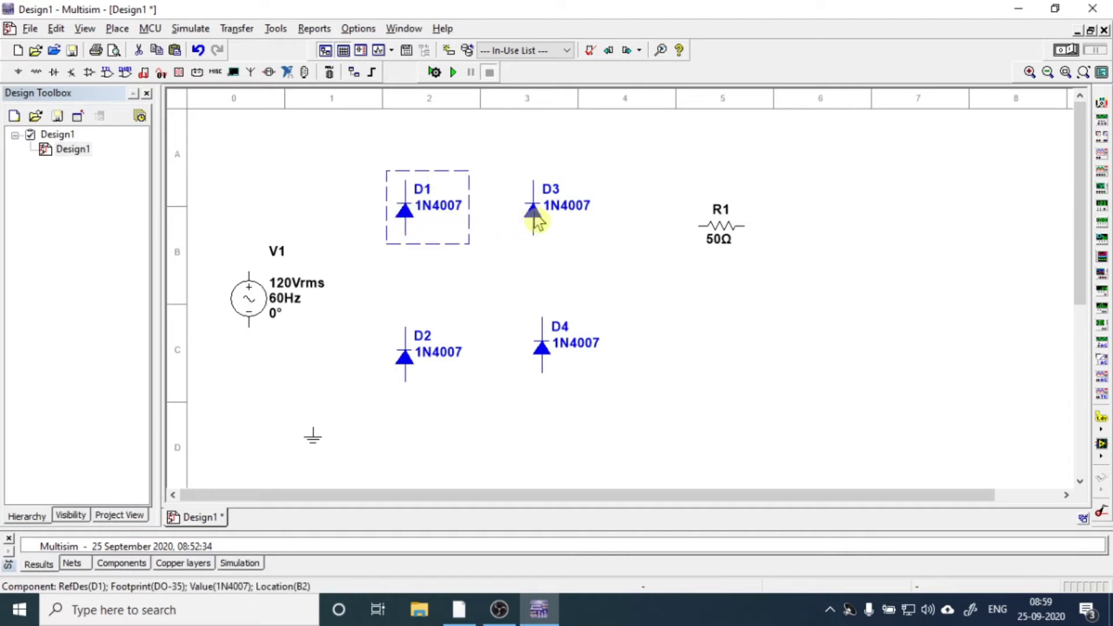
{"action": "mouse_move", "coordinate": [536, 221]}
{"action": "left_mouse_down"}
{"action": "mouse_move", "coordinate": [538, 234]}
{"action": "mouse_move", "coordinate": [542, 214]}
{"action": "left_mouse_up"}
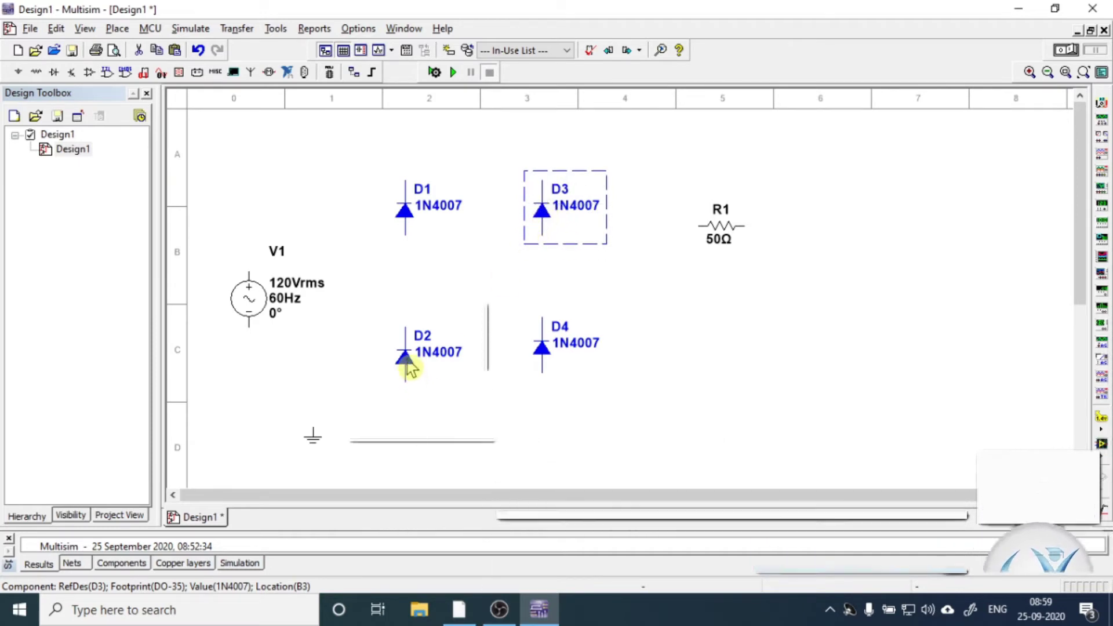
{"action": "left_click_drag", "start_coordinate": [409, 366], "coordinate": [410, 356]}
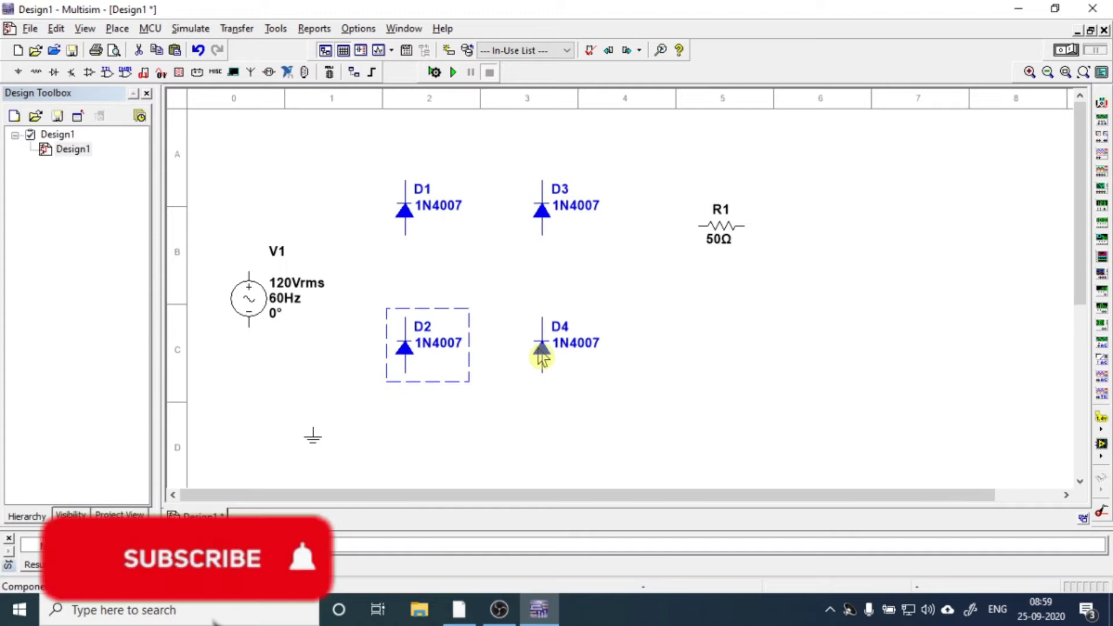
Shift V1 up-left and rotate R1 vertical, moving it down and right.
{"action": "left_click_drag", "start_coordinate": [243, 298], "coordinate": [267, 290]}
{"action": "left_click", "coordinate": [494, 290]}
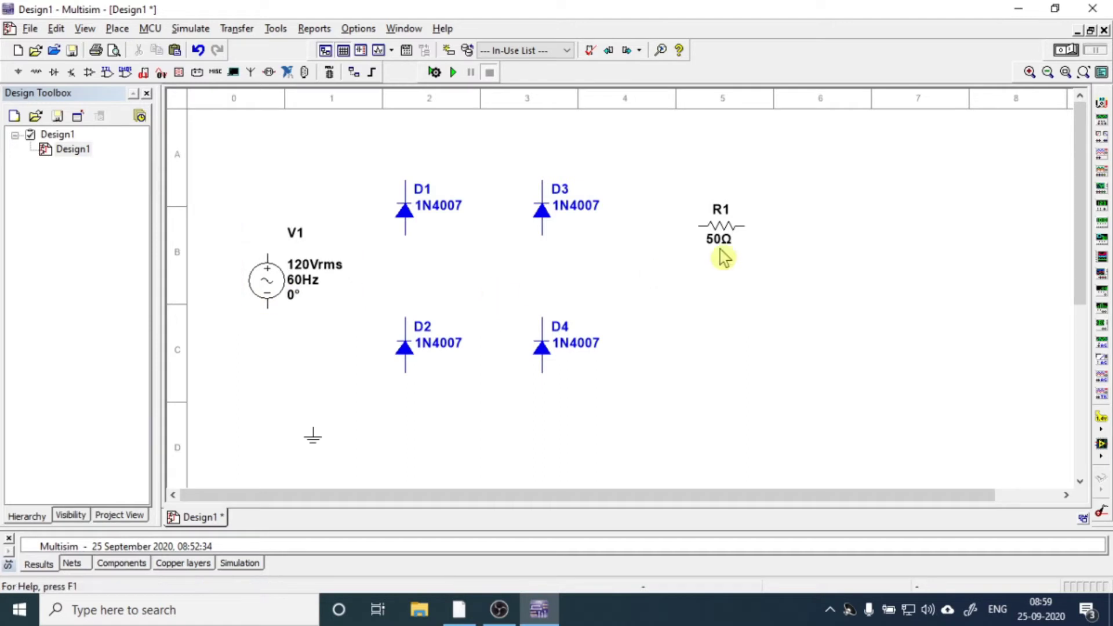
{"action": "left_click", "coordinate": [722, 237]}
{"action": "key", "text": "ctrl+r"}
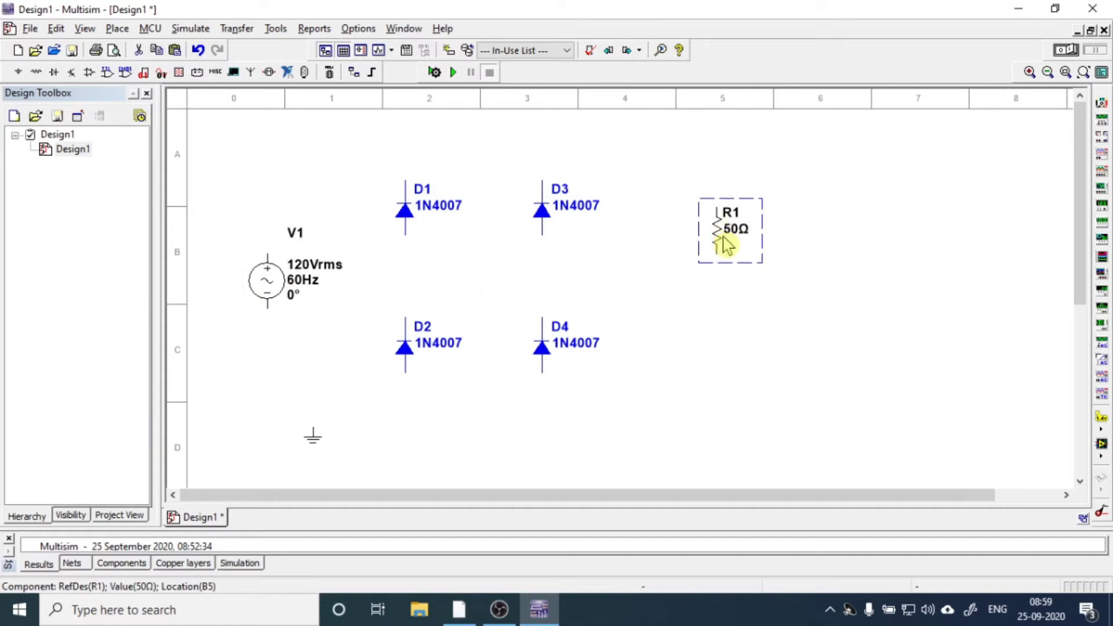
{"action": "left_click_drag", "start_coordinate": [718, 242], "coordinate": [735, 277]}
{"action": "left_click", "coordinate": [684, 357]}
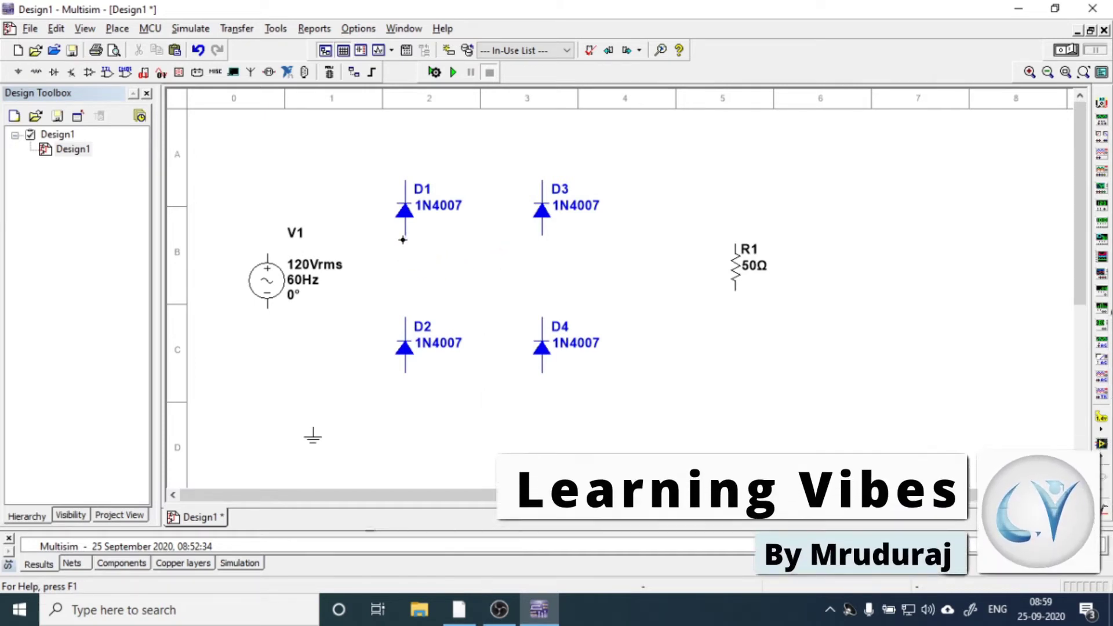
Wire diodes D1–D4 together into a closed bridge loop.
{"action": "left_click", "coordinate": [405, 234]}
{"action": "left_click", "coordinate": [404, 313]}
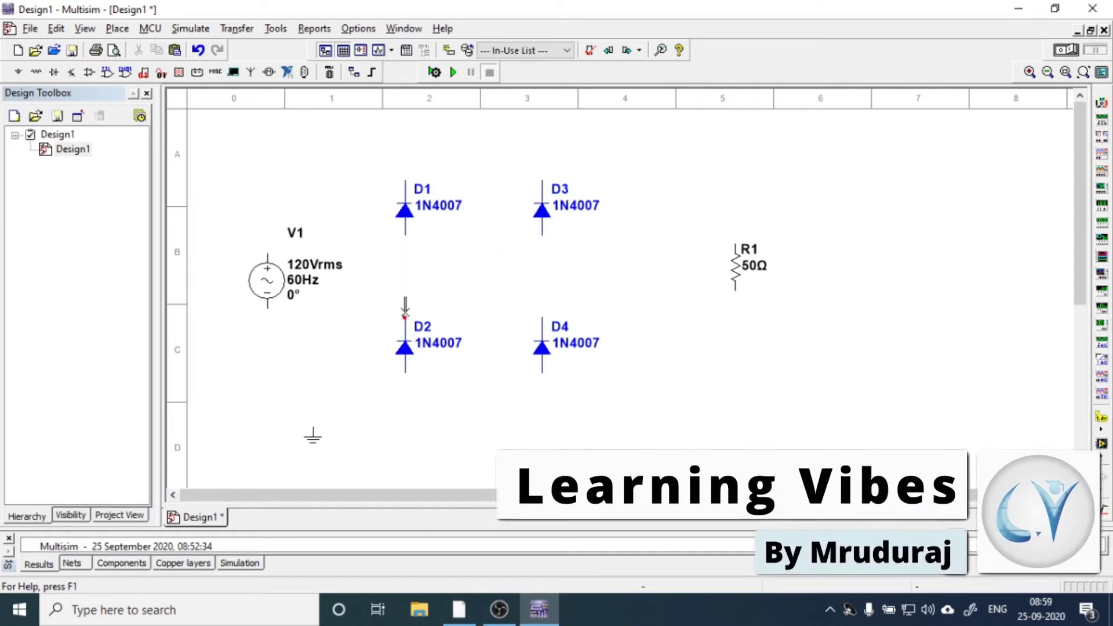
{"action": "left_click", "coordinate": [405, 374]}
{"action": "left_click", "coordinate": [541, 372]}
{"action": "left_click", "coordinate": [541, 317]}
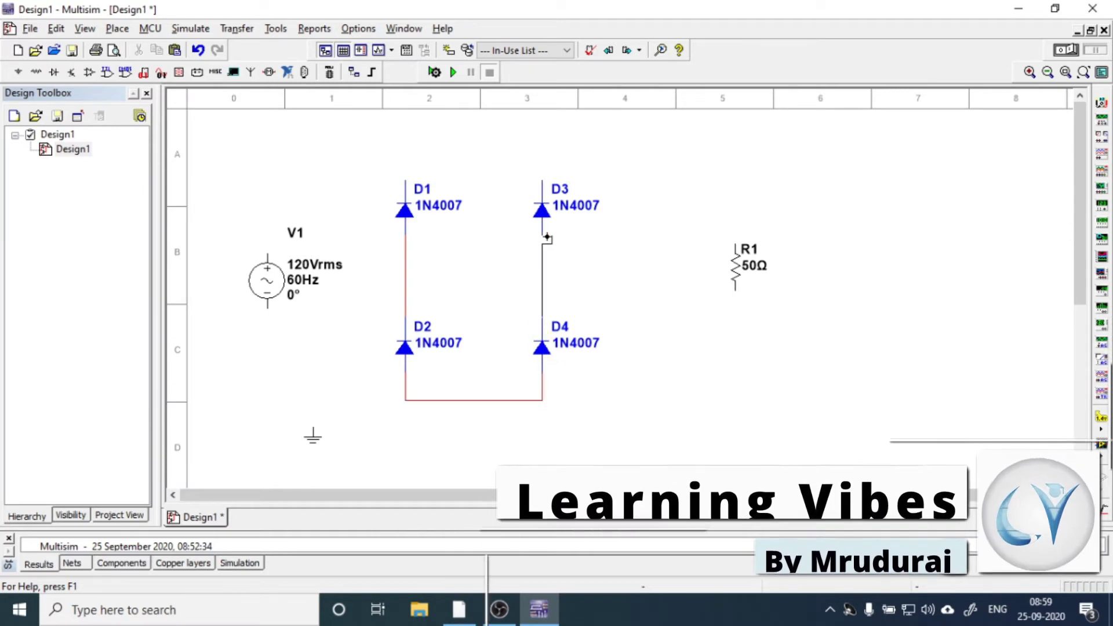
{"action": "left_click", "coordinate": [541, 235]}
{"action": "left_click", "coordinate": [542, 181]}
{"action": "left_click", "coordinate": [405, 180]}
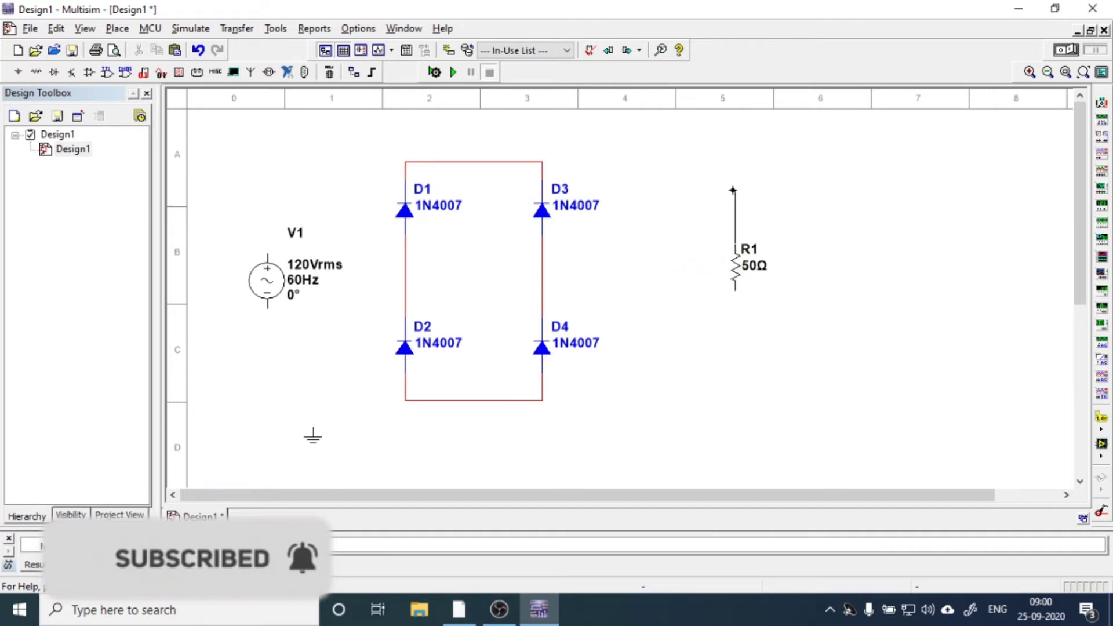
Connect R1 across the top and bottom rails and V1 to the D1/D2 and D3/D4 nodes.
{"action": "left_click", "coordinate": [544, 162]}
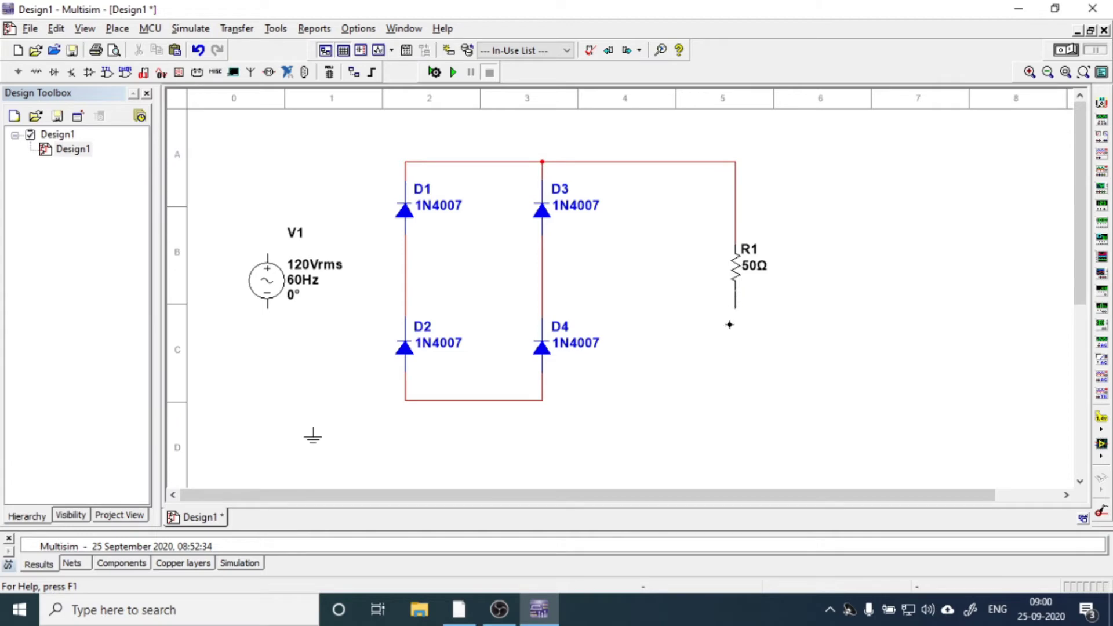
{"action": "left_click", "coordinate": [546, 399]}
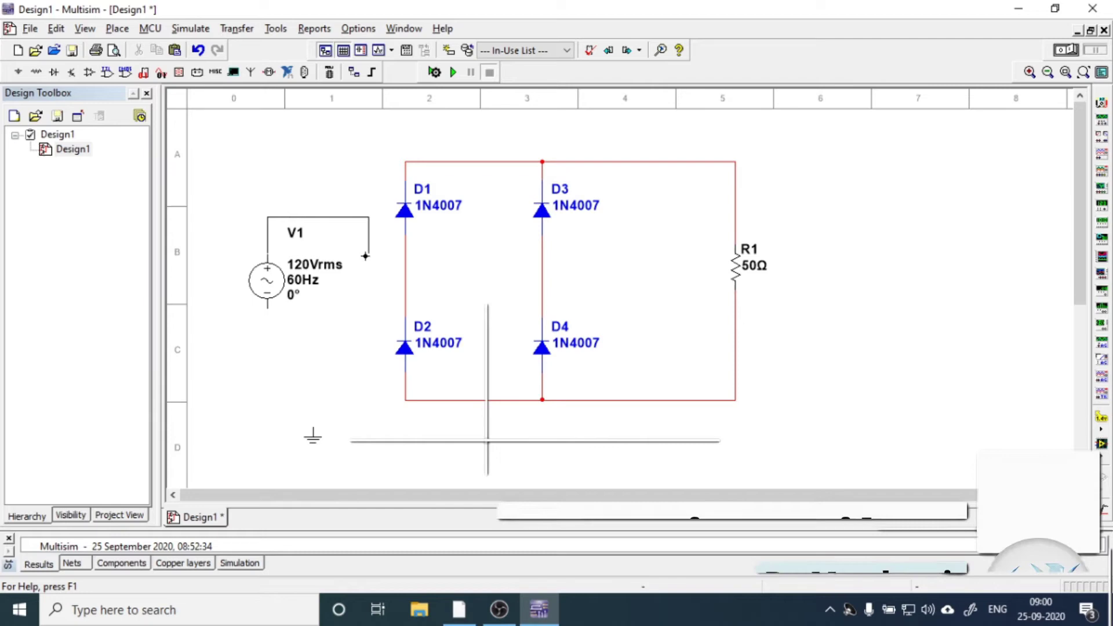
{"action": "left_click", "coordinate": [404, 254]}
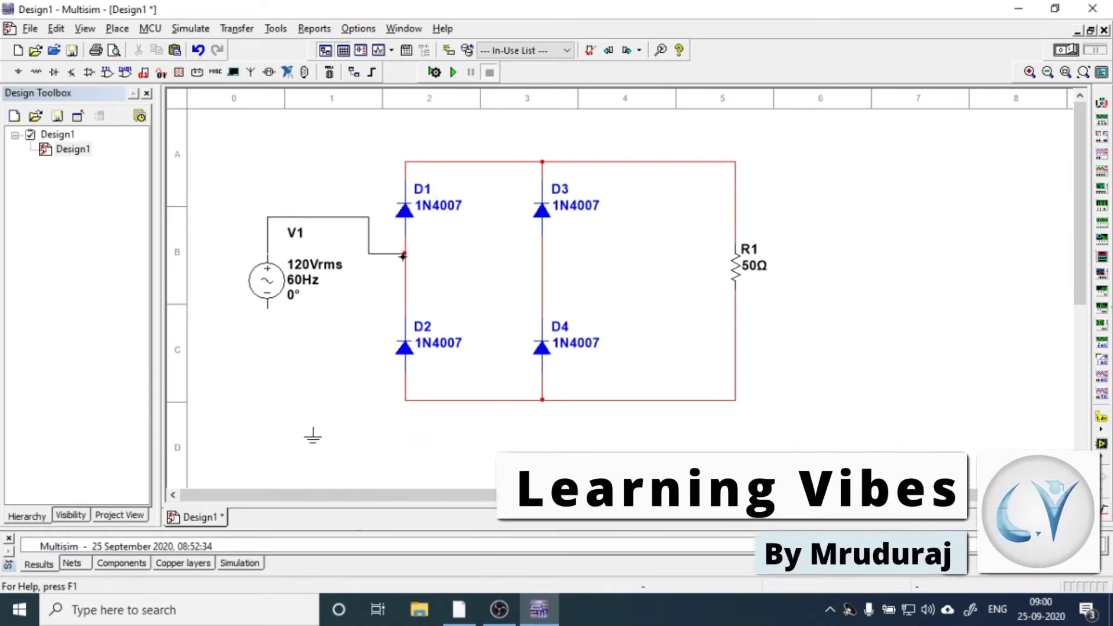
{"action": "left_click", "coordinate": [267, 331]}
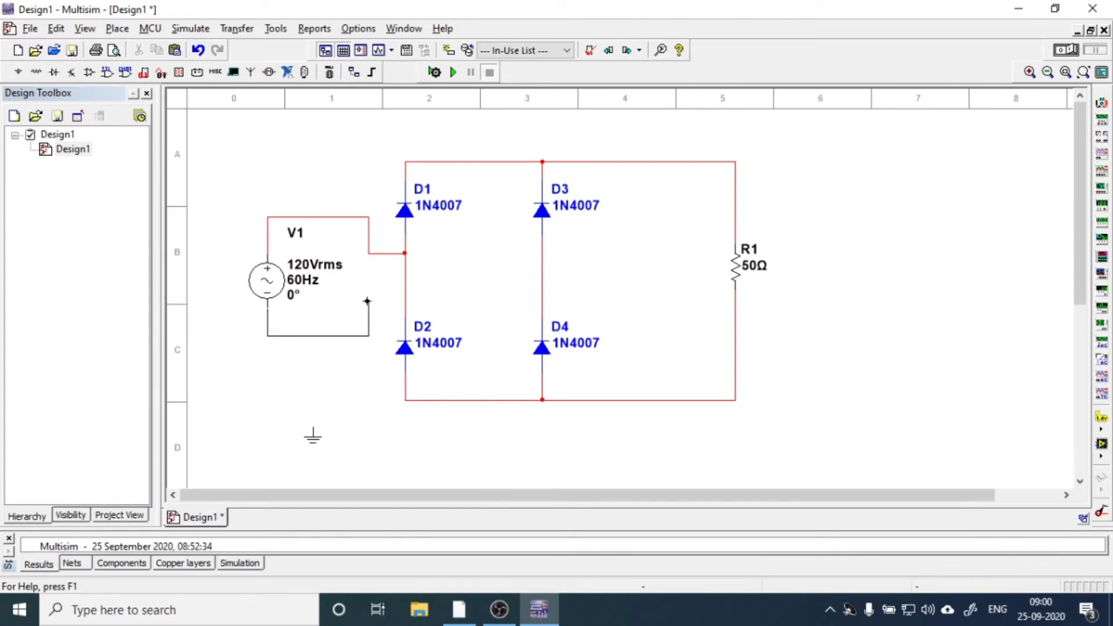
{"action": "left_click", "coordinate": [542, 300]}
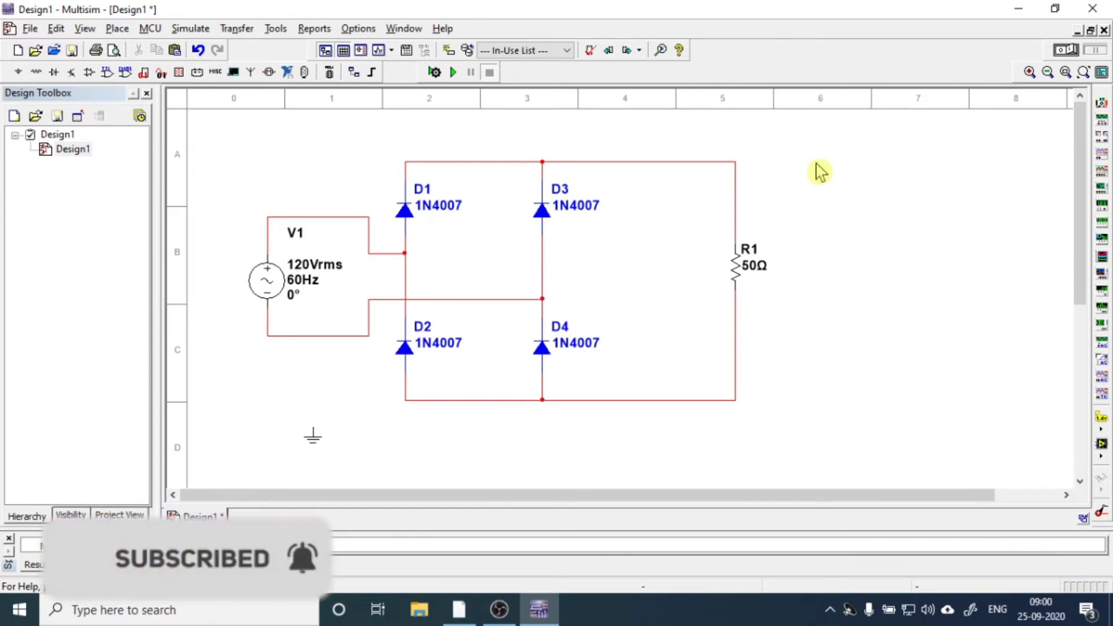
Move the ground symbol under the bottom rail and wire it in.
{"action": "left_click_drag", "start_coordinate": [800, 138], "coordinate": [241, 437]}
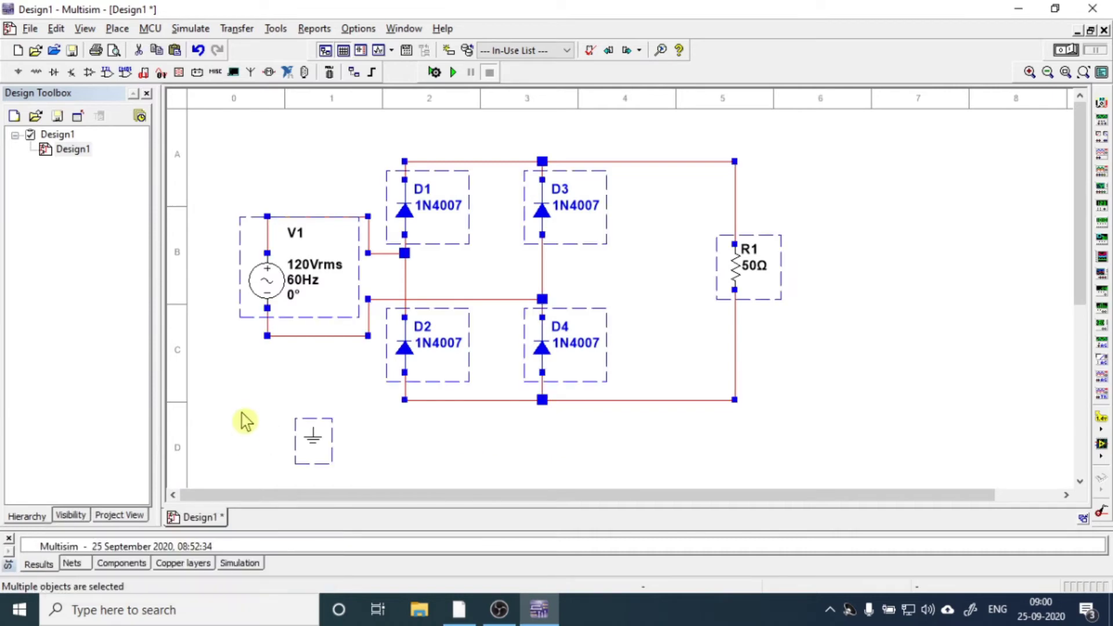
{"action": "left_click", "coordinate": [260, 412]}
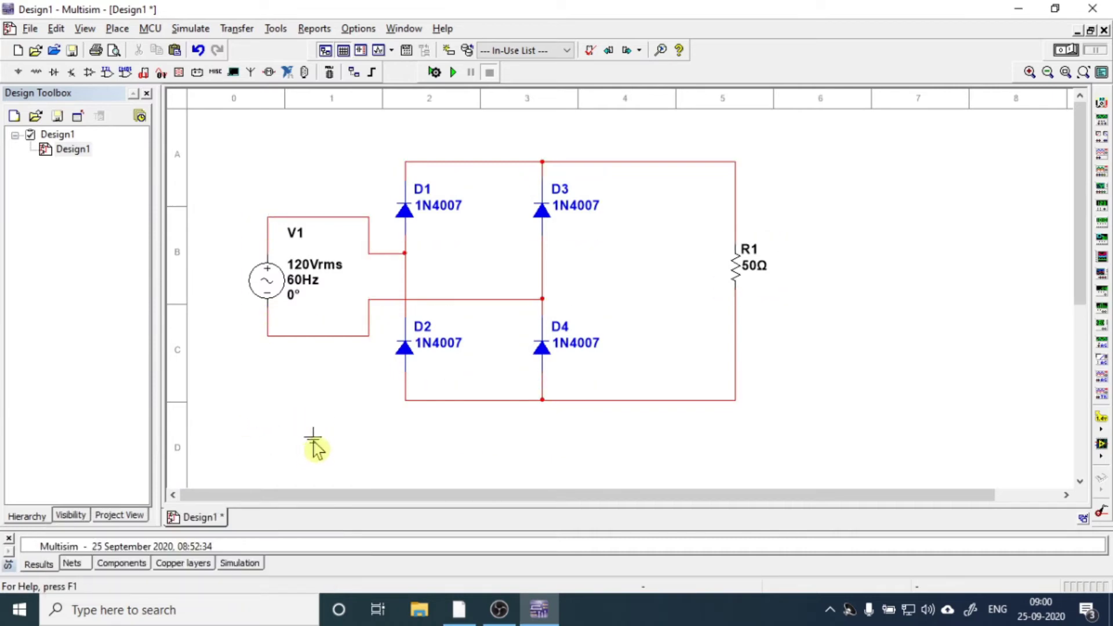
{"action": "left_click_drag", "start_coordinate": [314, 443], "coordinate": [645, 448]}
{"action": "left_click", "coordinate": [671, 447]}
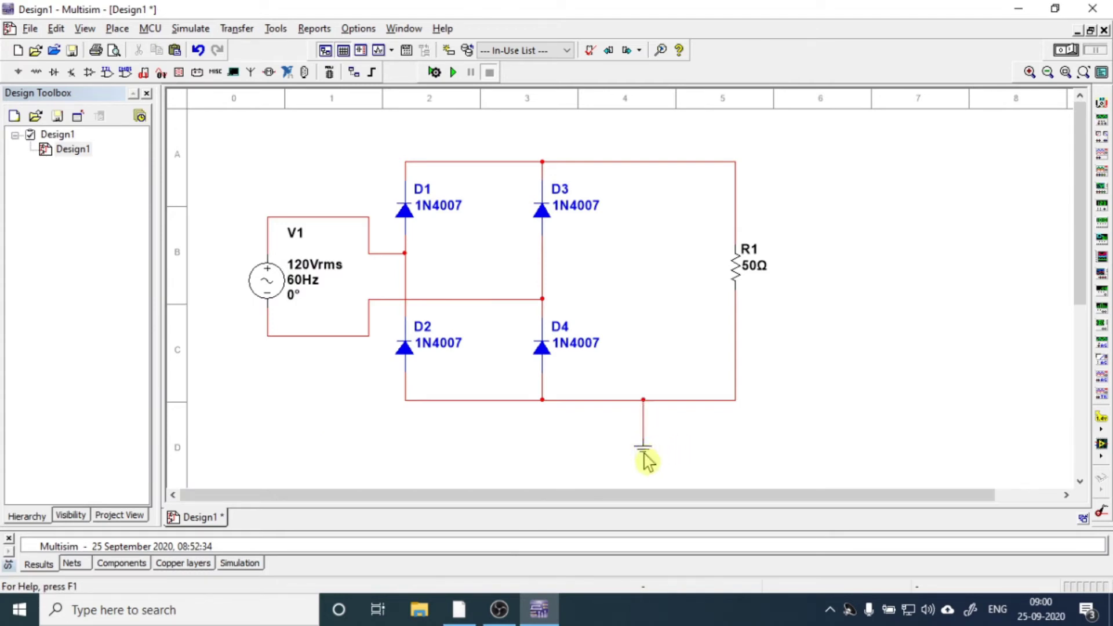
{"action": "left_click", "coordinate": [731, 447]}
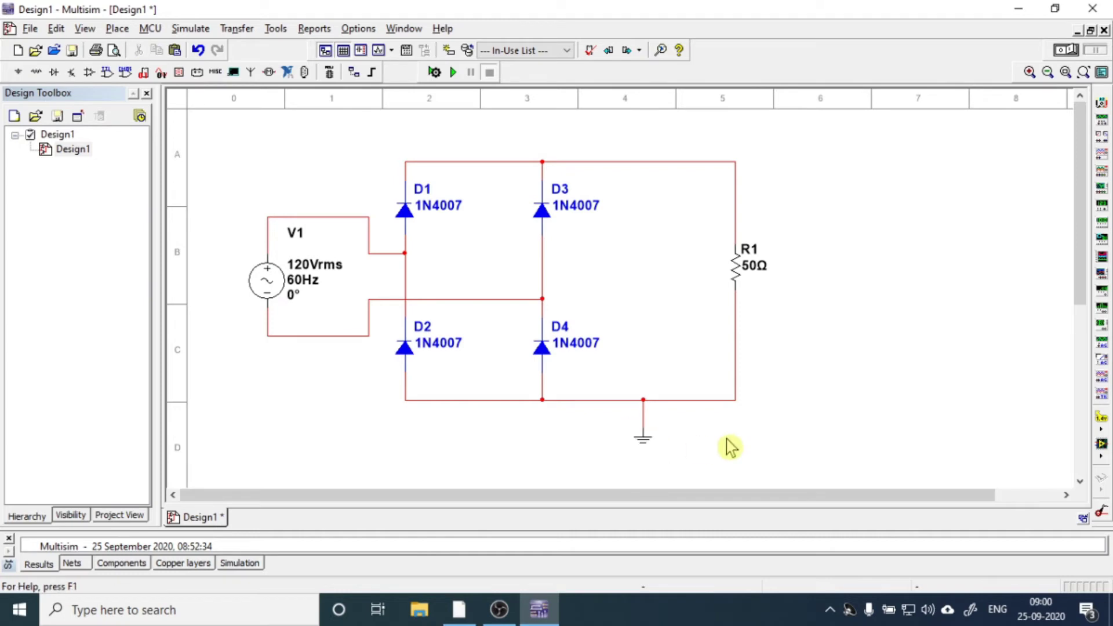
Place oscilloscope XSC1, paste a copy as XSC2, and position them by V1 and R1.
{"action": "left_click", "coordinate": [1102, 154]}
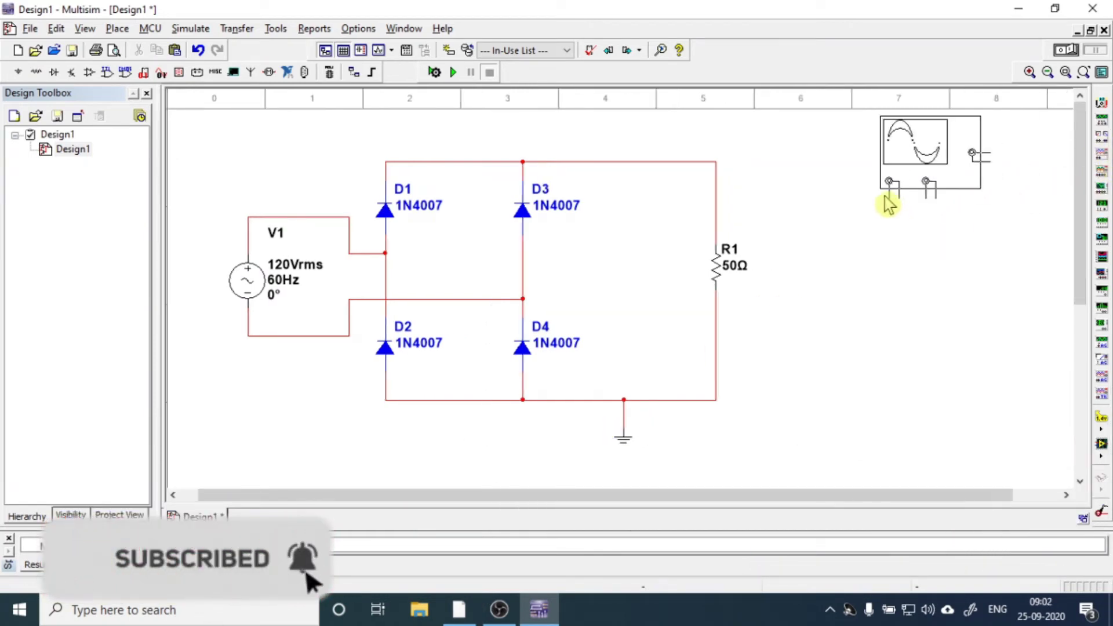
{"action": "left_click", "coordinate": [777, 225]}
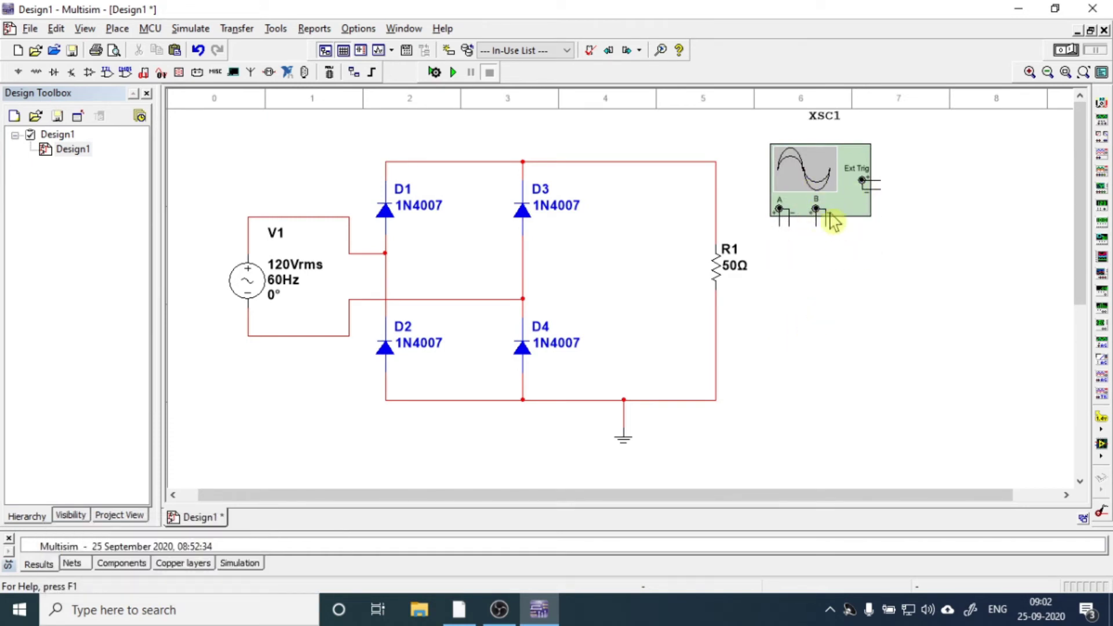
{"action": "left_click", "coordinate": [811, 195]}
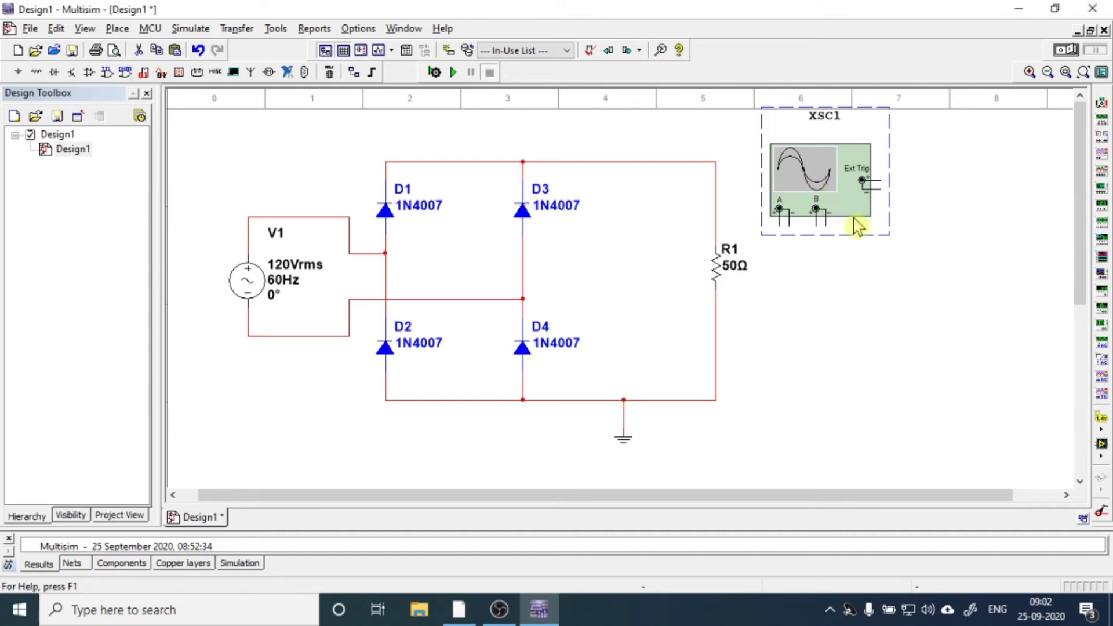
{"action": "key", "text": "ctrl+v"}
{"action": "left_click", "coordinate": [881, 323]}
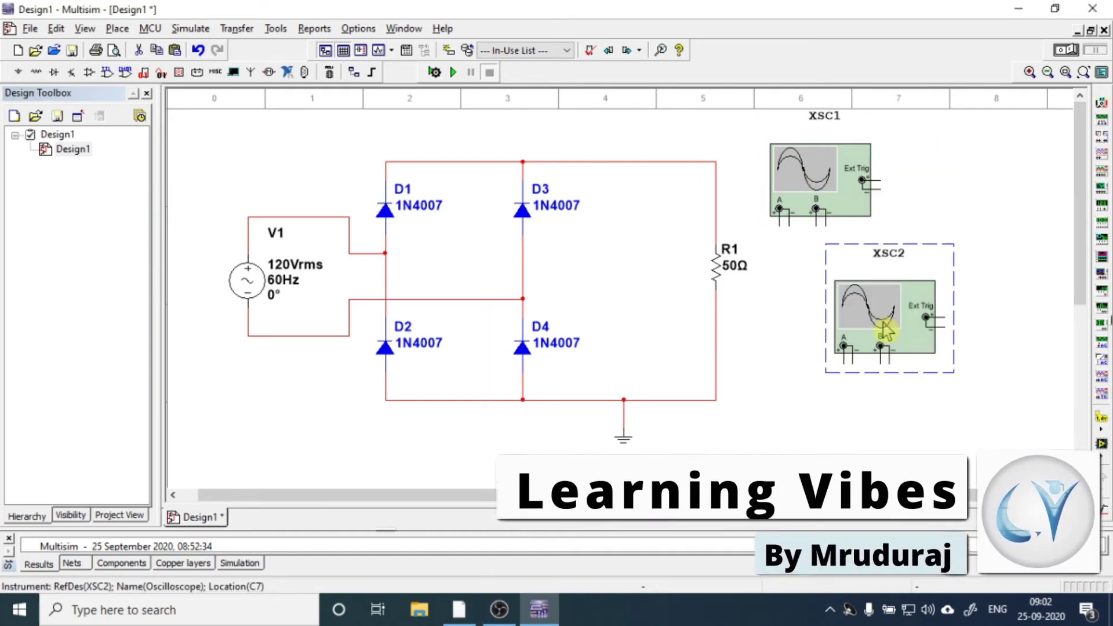
{"action": "left_click_drag", "start_coordinate": [852, 178], "coordinate": [278, 161]}
{"action": "key", "text": "Escape"}
{"action": "left_click_drag", "start_coordinate": [849, 323], "coordinate": [768, 196]}
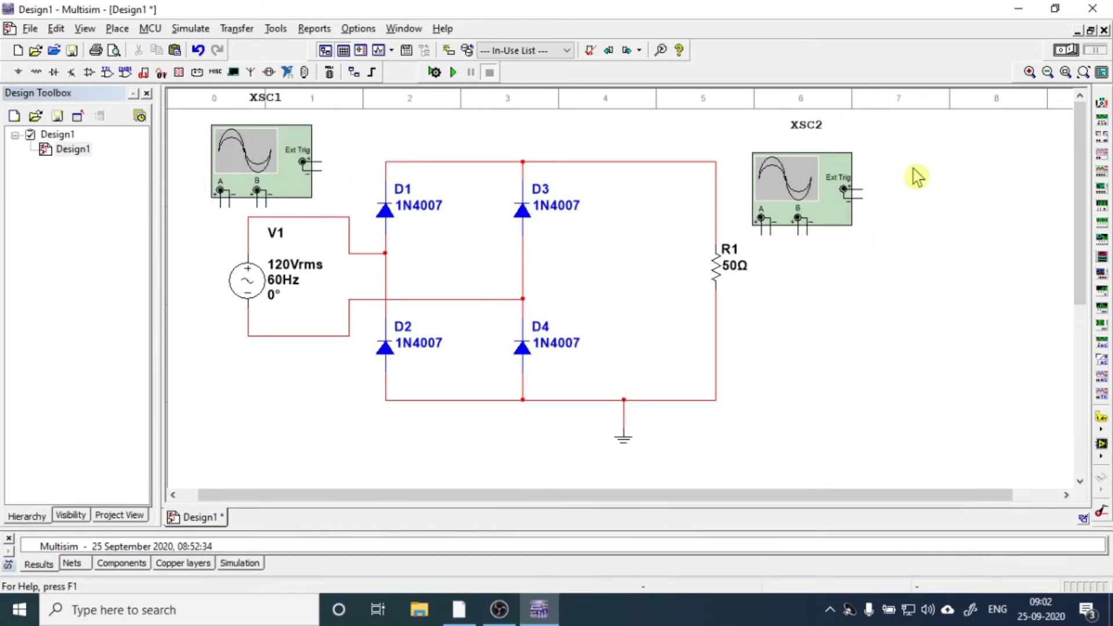
{"action": "left_click_drag", "start_coordinate": [908, 118], "coordinate": [219, 443]}
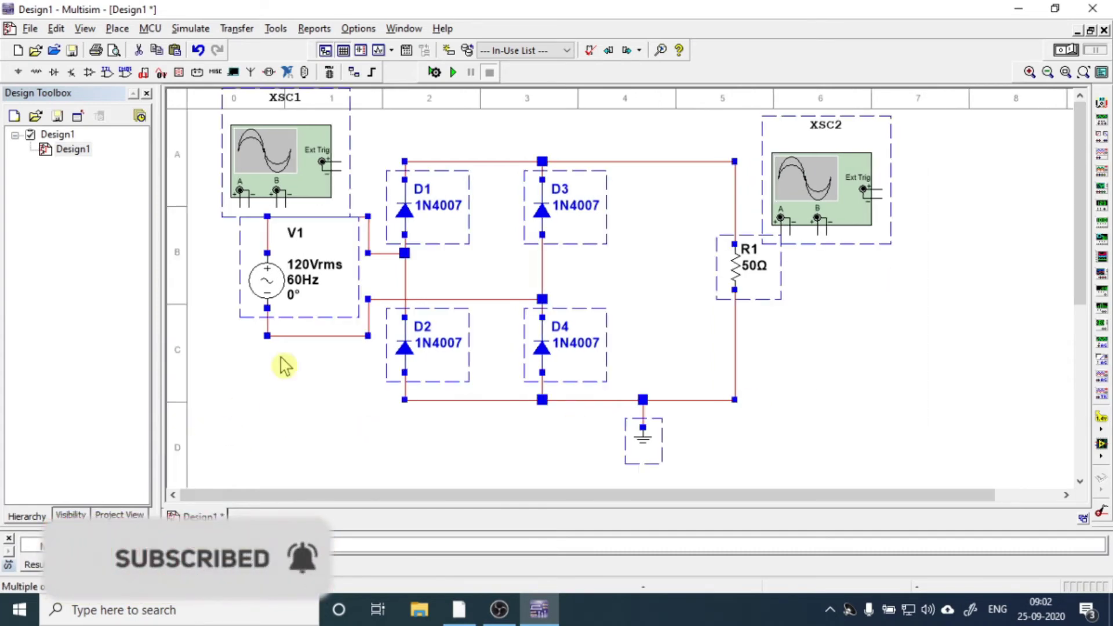
Shift the circuit down and nudge XSC1 above-left of V1 and XSC2 above-right of R1.
{"action": "left_click_drag", "start_coordinate": [320, 342], "coordinate": [328, 373]}
{"action": "left_click", "coordinate": [884, 355]}
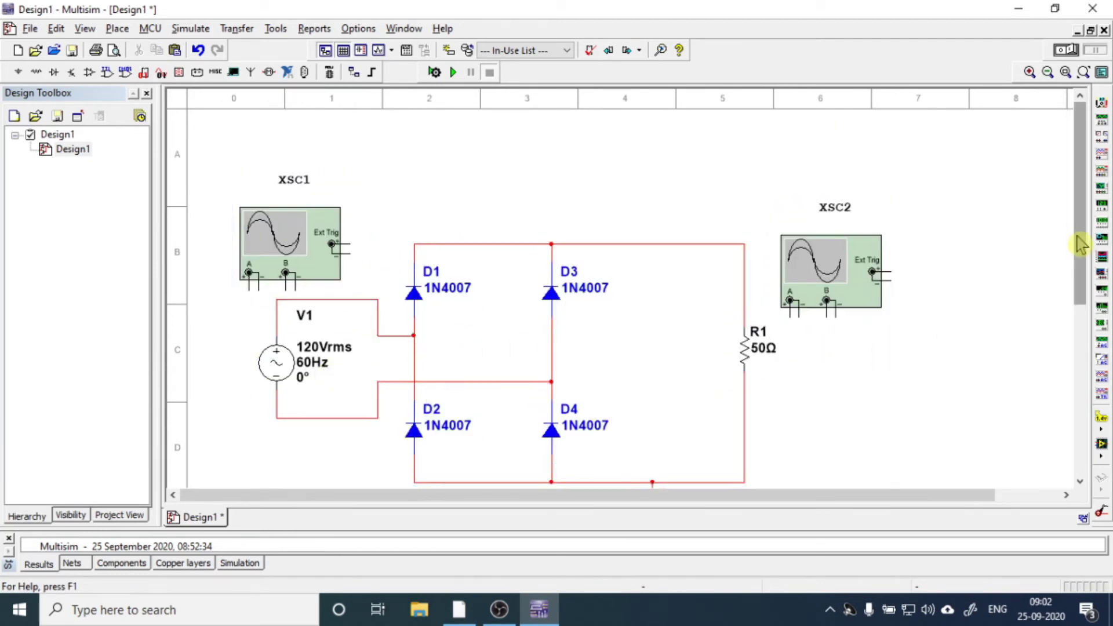
{"action": "left_click_drag", "start_coordinate": [1085, 243], "coordinate": [1086, 275]}
{"action": "left_click_drag", "start_coordinate": [294, 169], "coordinate": [284, 160]}
{"action": "left_click_drag", "start_coordinate": [846, 215], "coordinate": [833, 187]}
{"action": "left_click_drag", "start_coordinate": [259, 184], "coordinate": [241, 175]}
{"action": "left_click_drag", "start_coordinate": [808, 188], "coordinate": [811, 212]}
{"action": "left_click", "coordinate": [840, 269]}
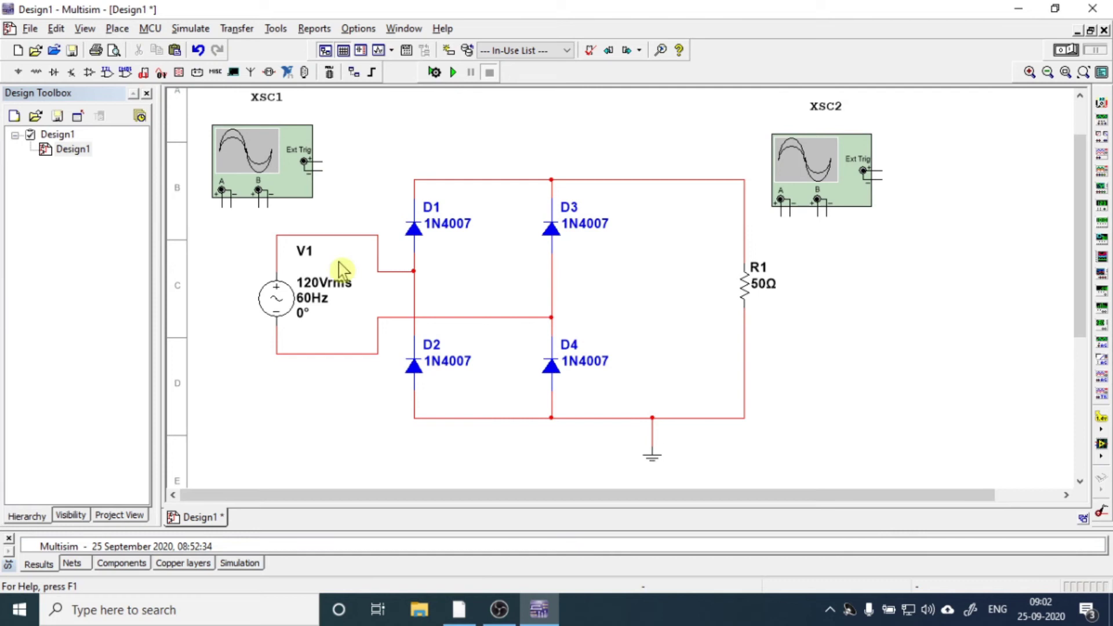
Wire XSC1 channel A across V1 and place current probe XCP1 on the wire above V1.
{"action": "left_click", "coordinate": [221, 208]}
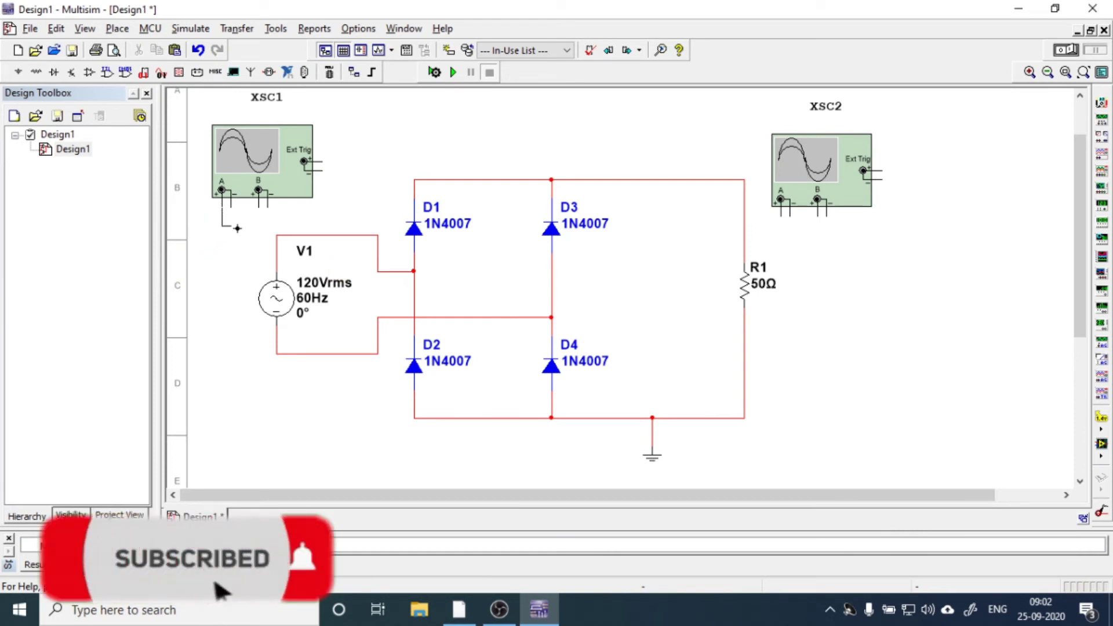
{"action": "left_click", "coordinate": [277, 253]}
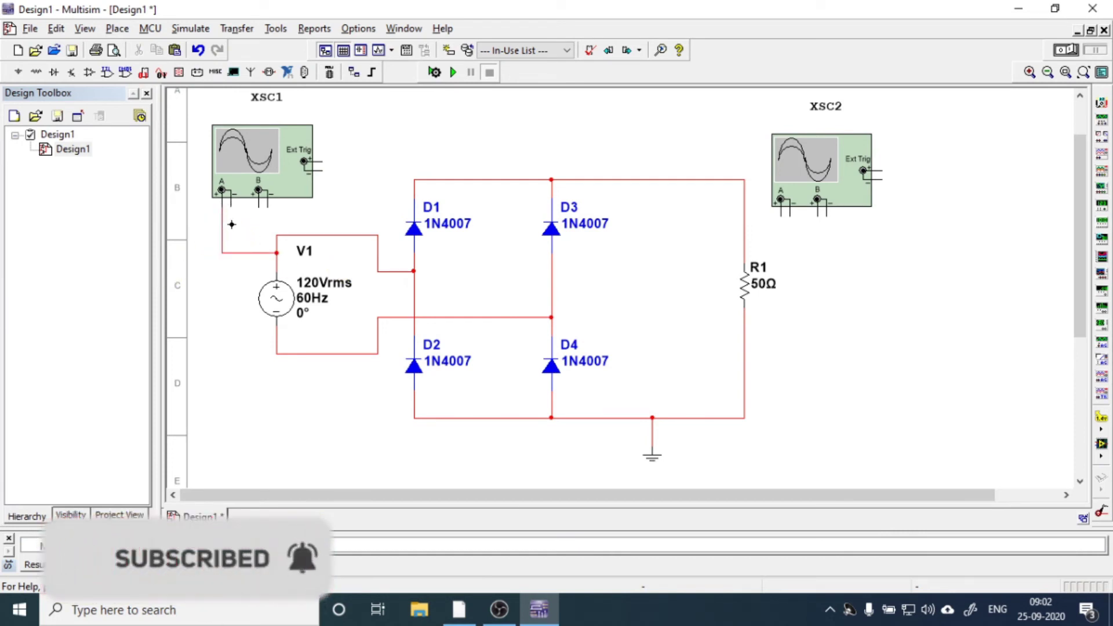
{"action": "left_click", "coordinate": [277, 335]}
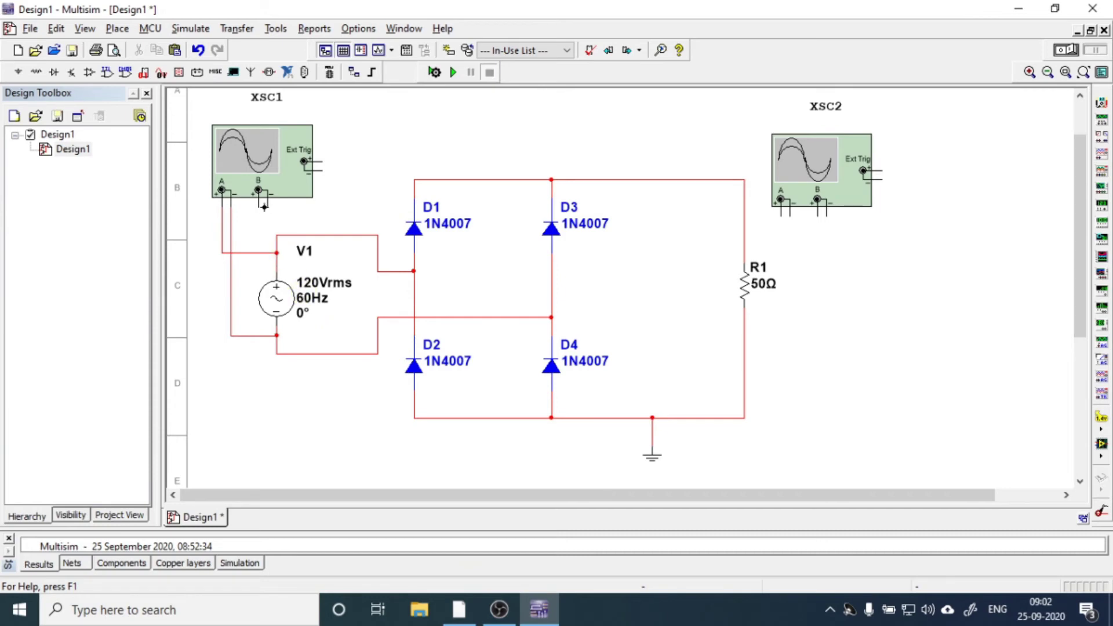
{"action": "left_click", "coordinate": [192, 29]}
{"action": "mouse_move", "coordinate": [217, 105]}
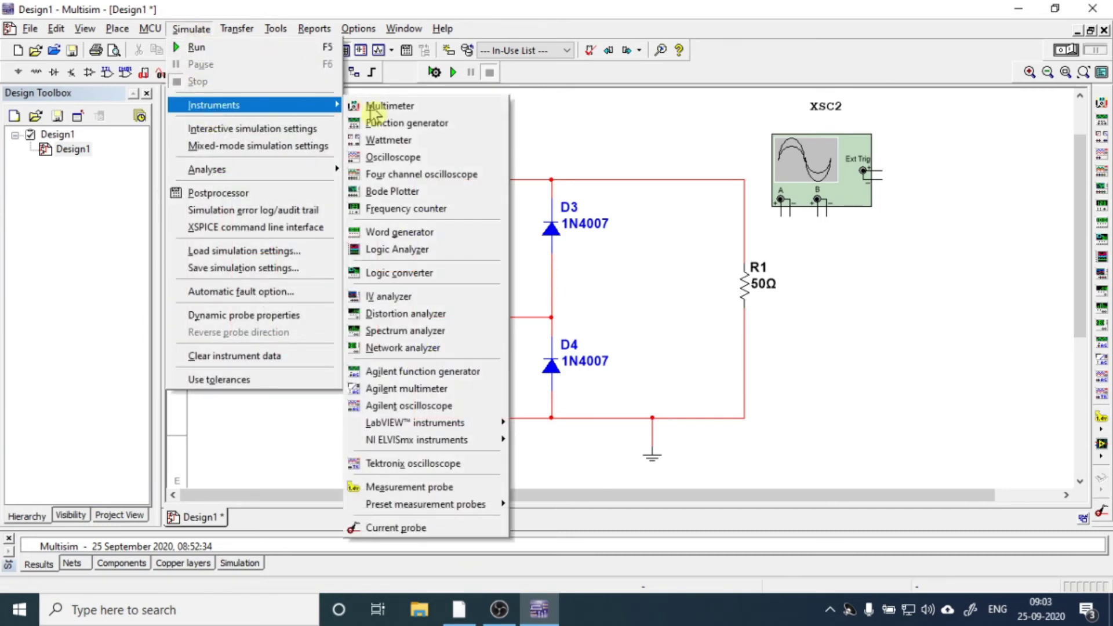
{"action": "left_click", "coordinate": [422, 528]}
{"action": "scroll", "coordinate": [318, 259], "scroll_direction": "down", "scroll_amount": 1}
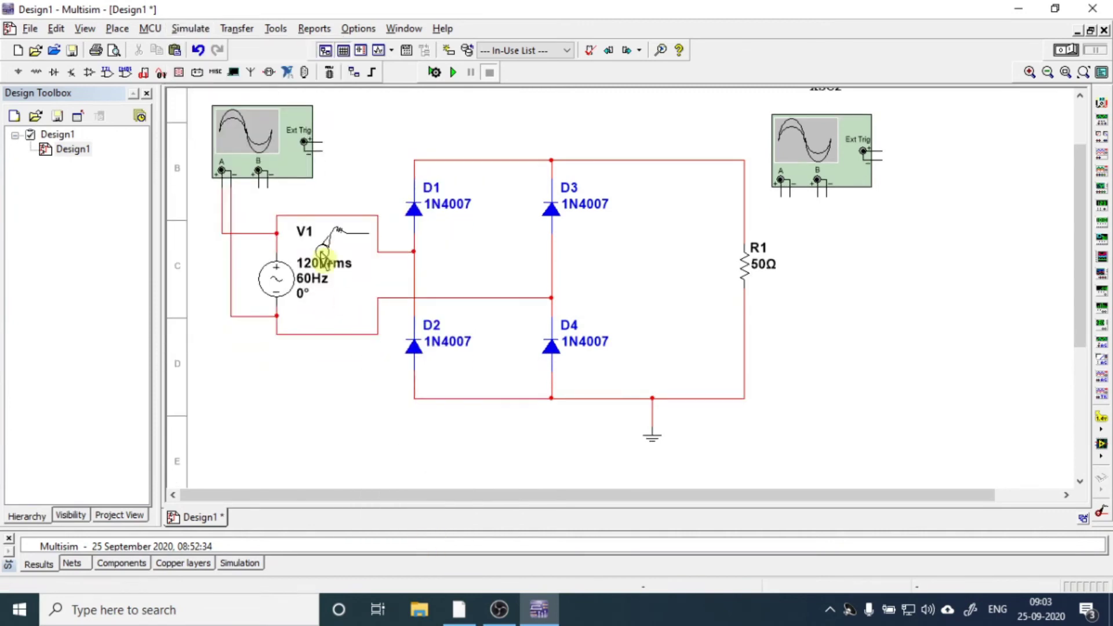
{"action": "left_click", "coordinate": [322, 216]}
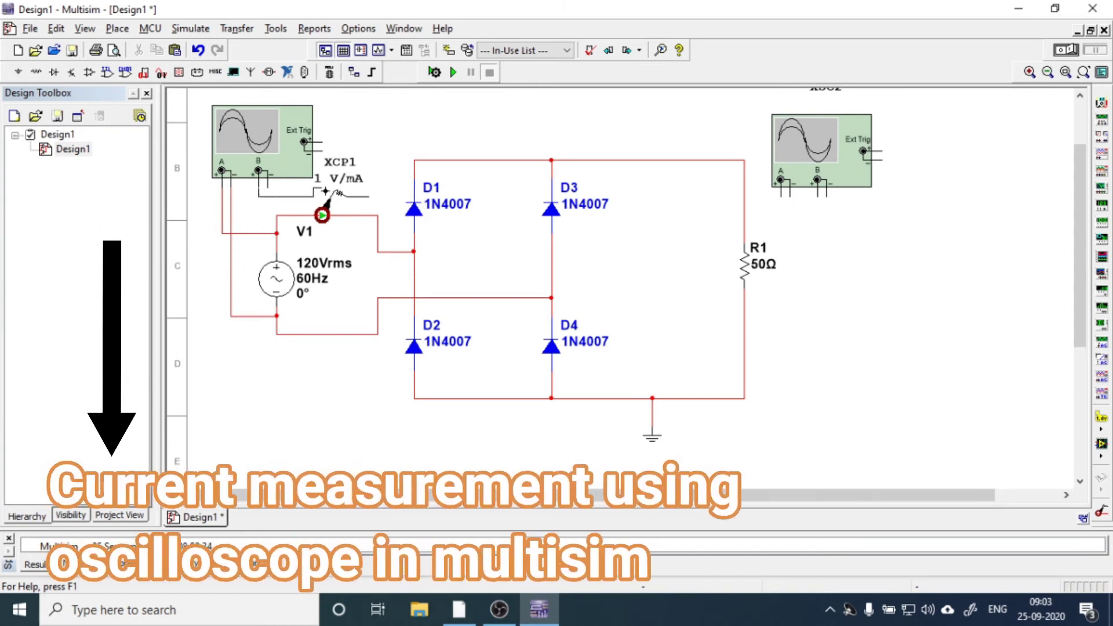
Connect XSC1 channel B to the XCP1 output and tidy that wire and XSC1's position.
{"action": "left_click", "coordinate": [371, 198]}
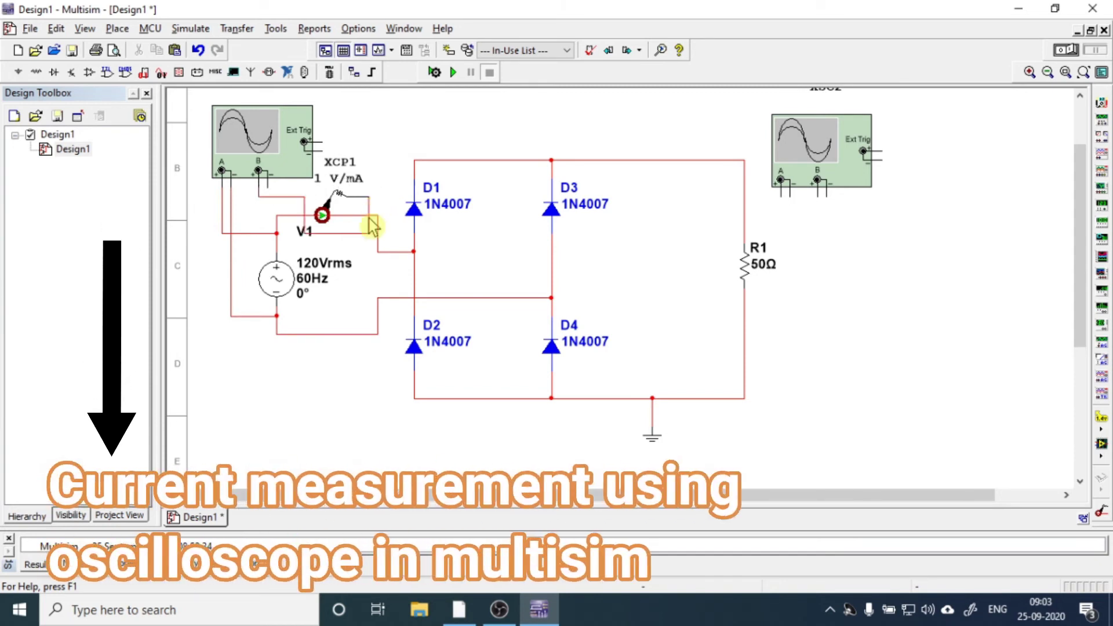
{"action": "left_click", "coordinate": [343, 234]}
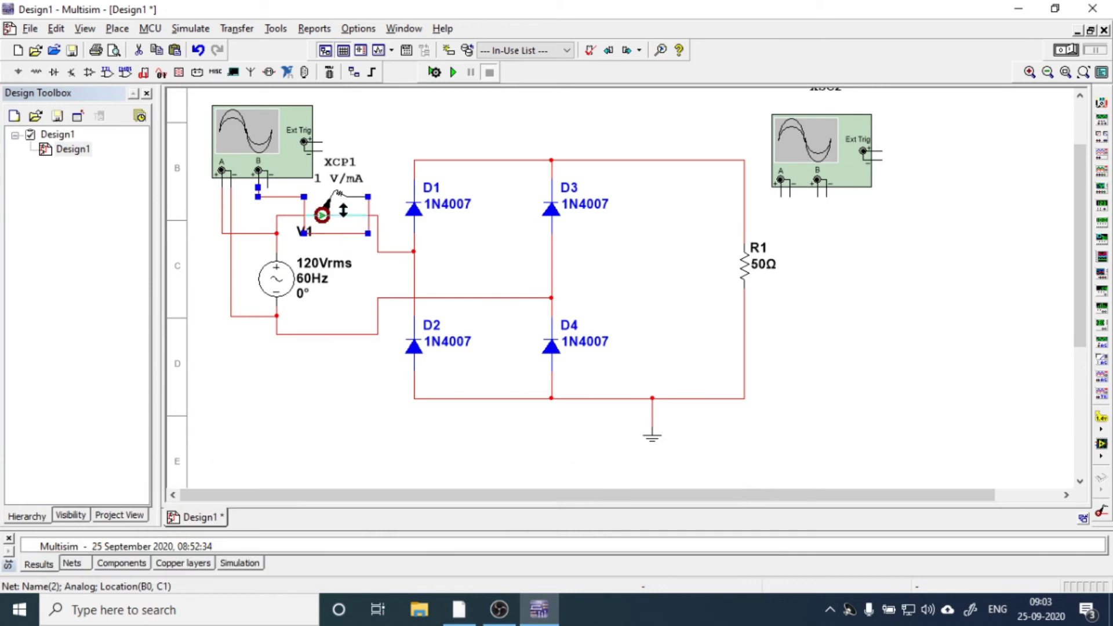
{"action": "left_click_drag", "start_coordinate": [343, 178], "coordinate": [344, 178]}
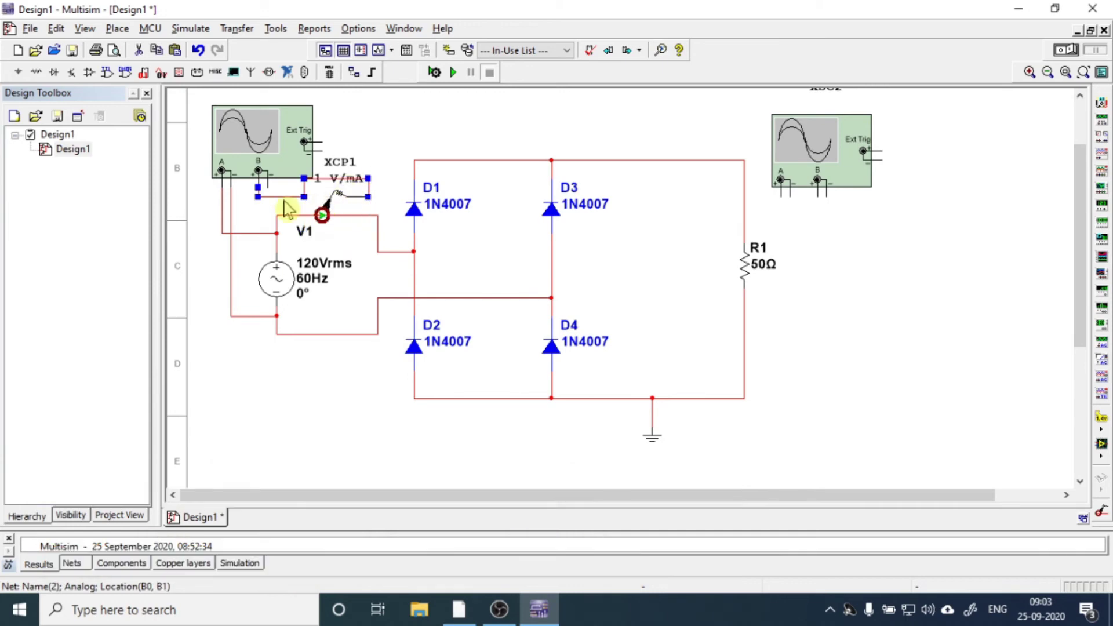
{"action": "left_click_drag", "start_coordinate": [280, 156], "coordinate": [271, 138]}
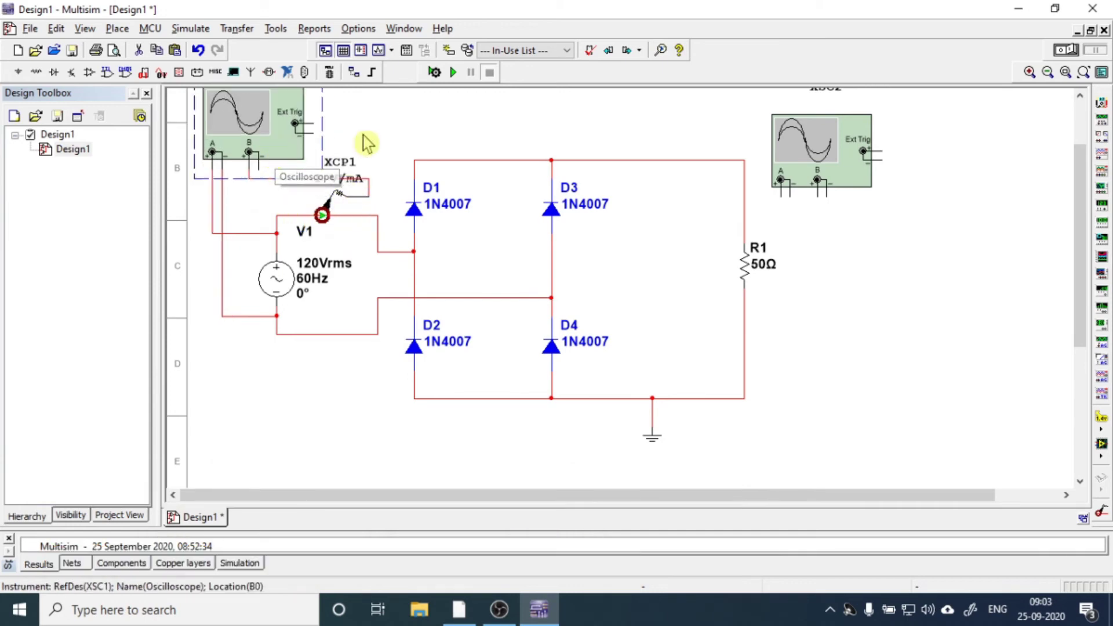
{"action": "left_click", "coordinate": [777, 206]}
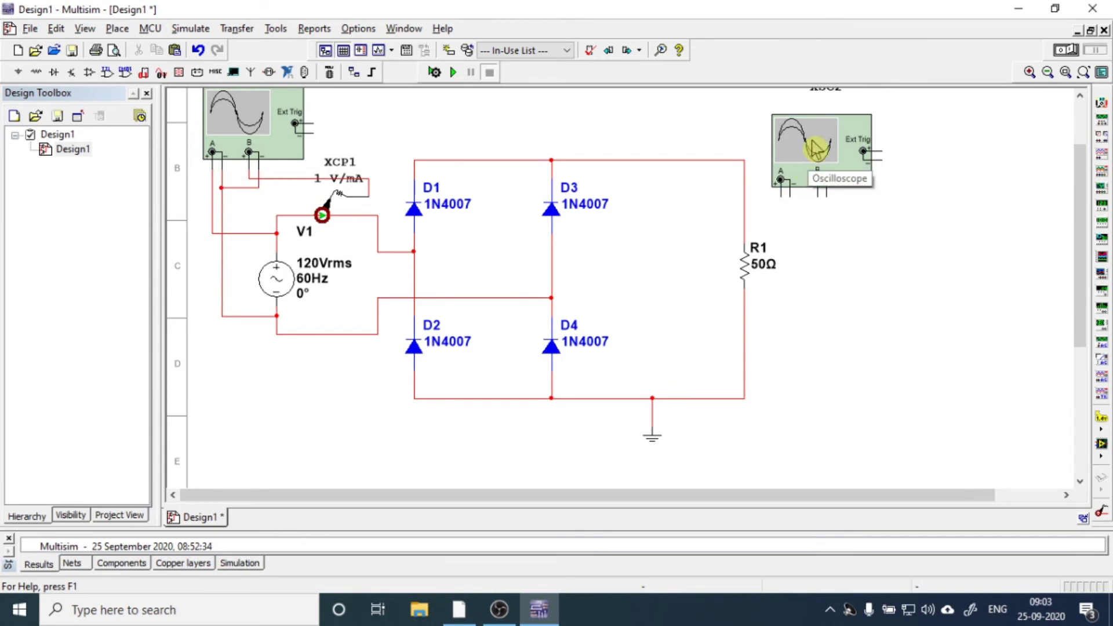
Wire XSC2 channel A to R1's top, add current probe XCP2 to channel B, and ground XSC2.
{"action": "left_click_drag", "start_coordinate": [815, 148], "coordinate": [812, 134]}
{"action": "left_click", "coordinate": [789, 196]}
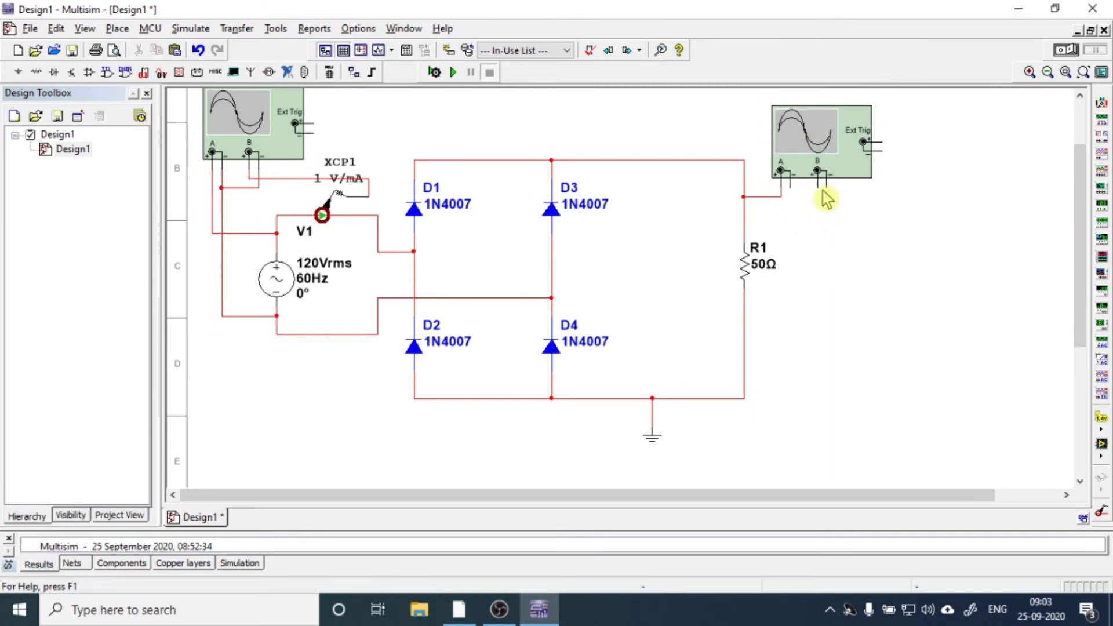
{"action": "left_click", "coordinate": [652, 160]}
{"action": "left_click", "coordinate": [817, 171]}
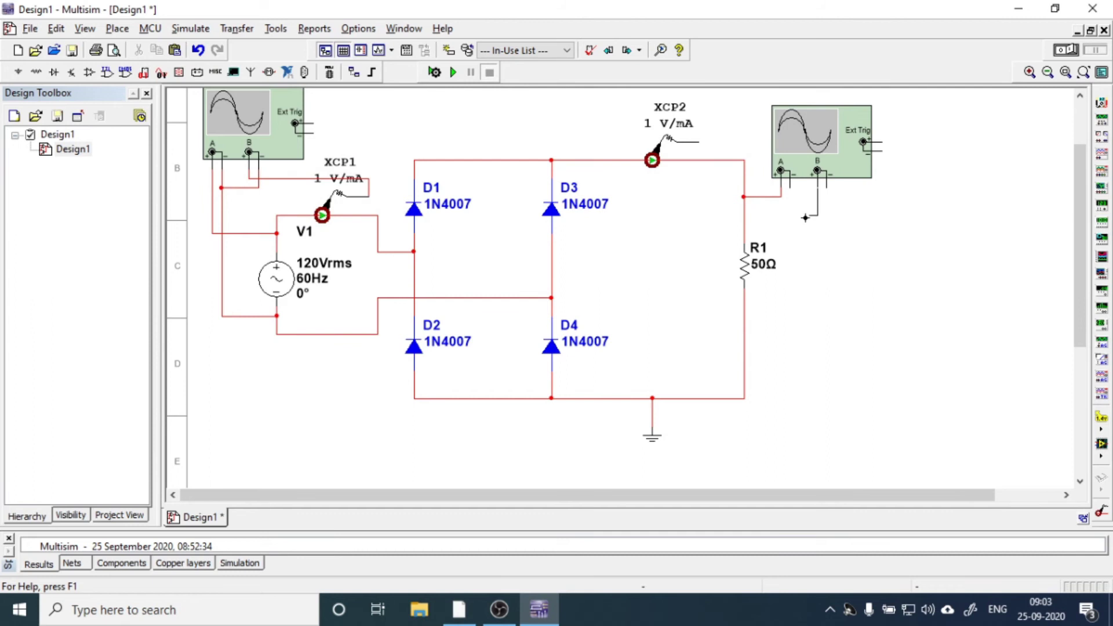
{"action": "left_click", "coordinate": [703, 145]}
{"action": "left_click", "coordinate": [652, 436]}
{"action": "key", "text": "ctrl+c"}
{"action": "key", "text": "ctrl+v"}
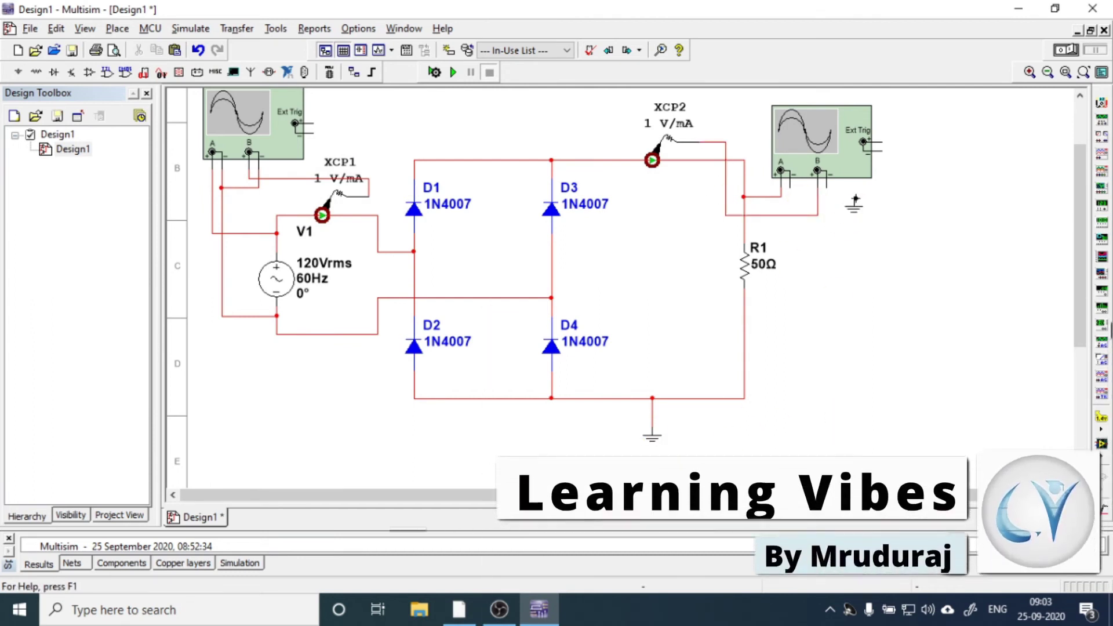
{"action": "left_click", "coordinate": [854, 200]}
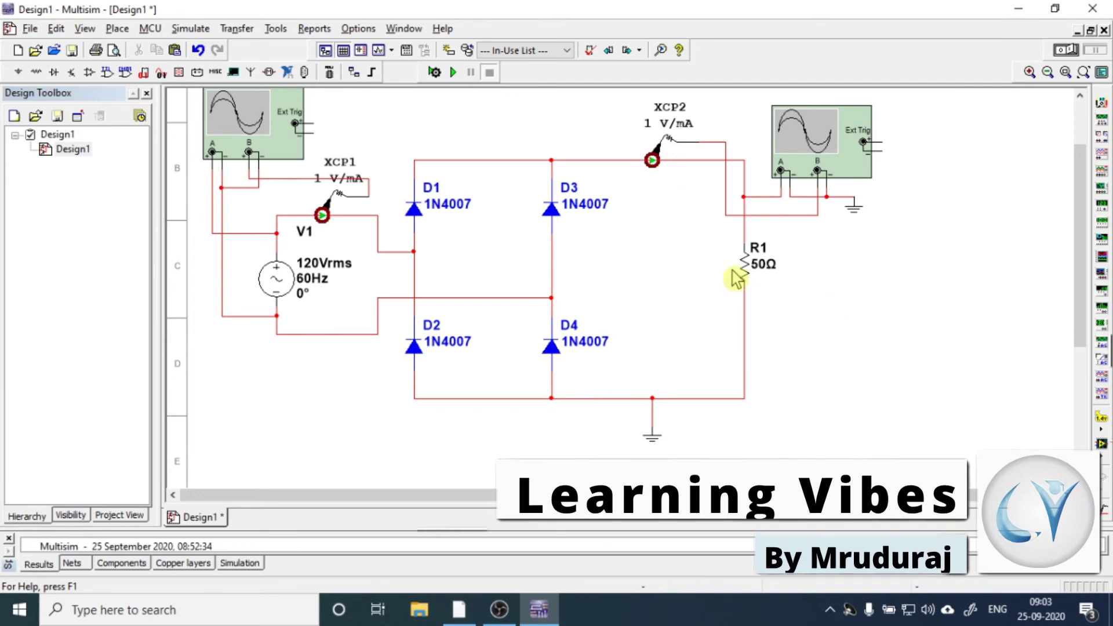
In V1's properties enter Voltage (RMS) 220, Frequency 50 Hz and RefDes Vs.
{"action": "left_click", "coordinate": [275, 281]}
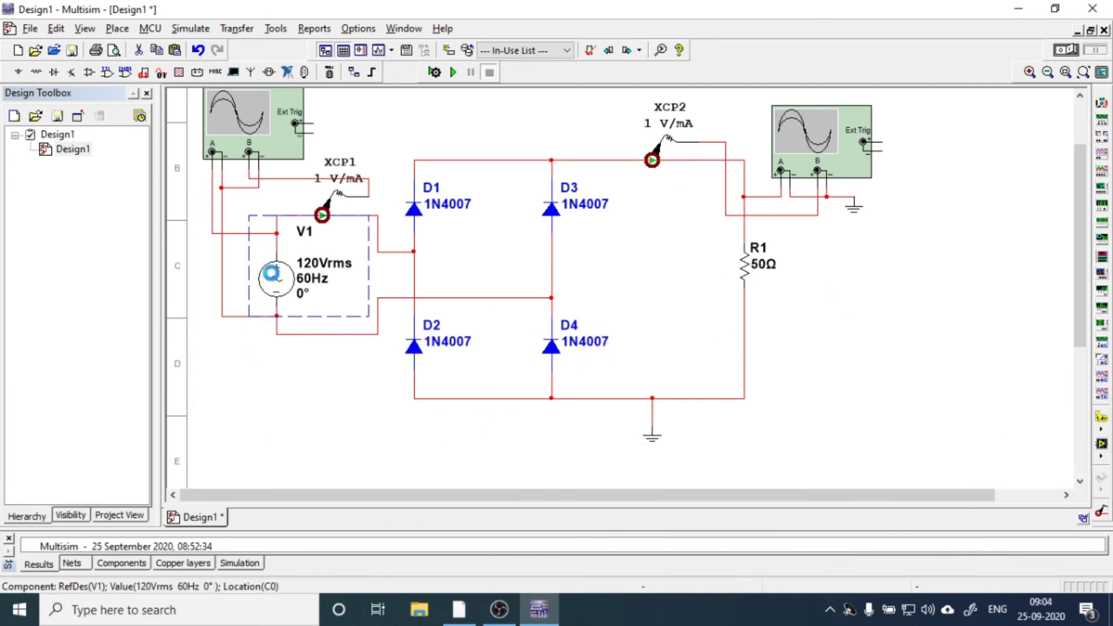
{"action": "double_click", "coordinate": [275, 281]}
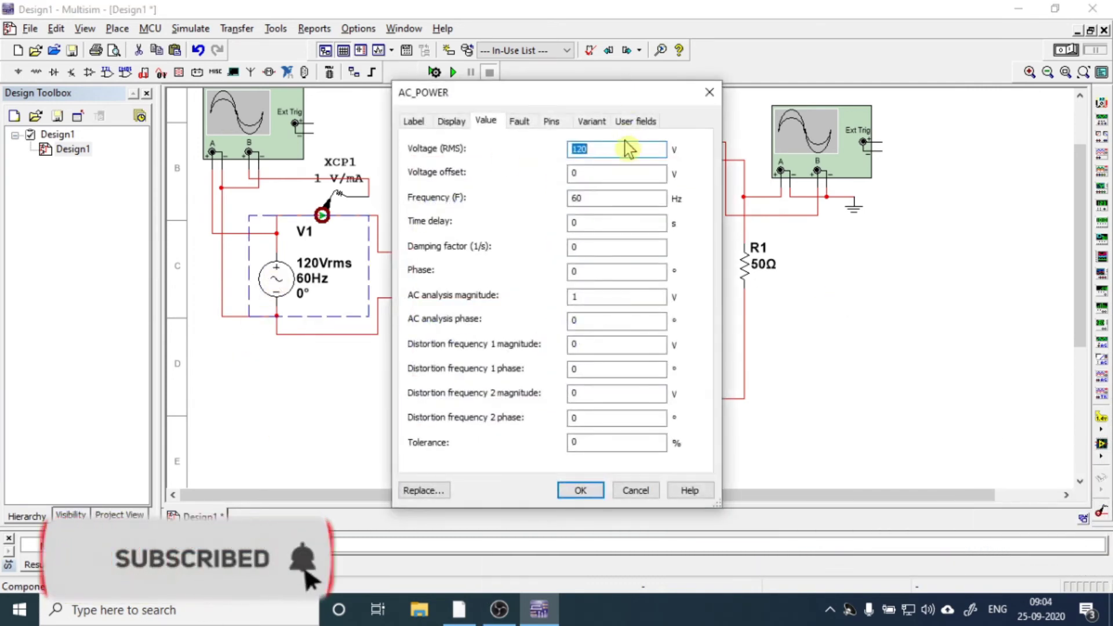
{"action": "type", "text": "22"}
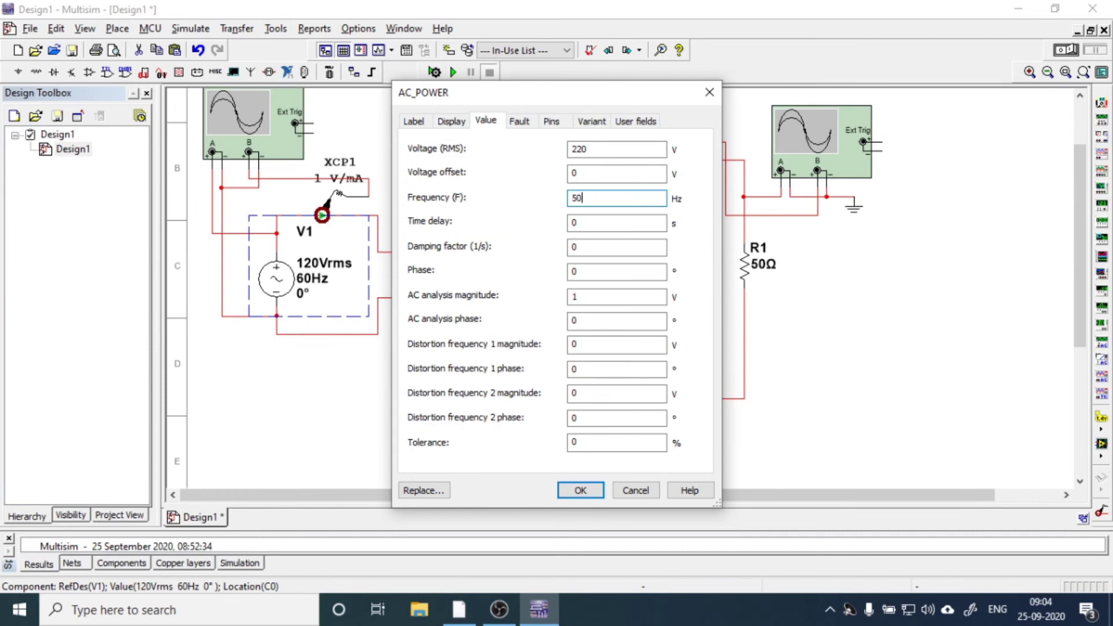
{"action": "left_click", "coordinate": [415, 120]}
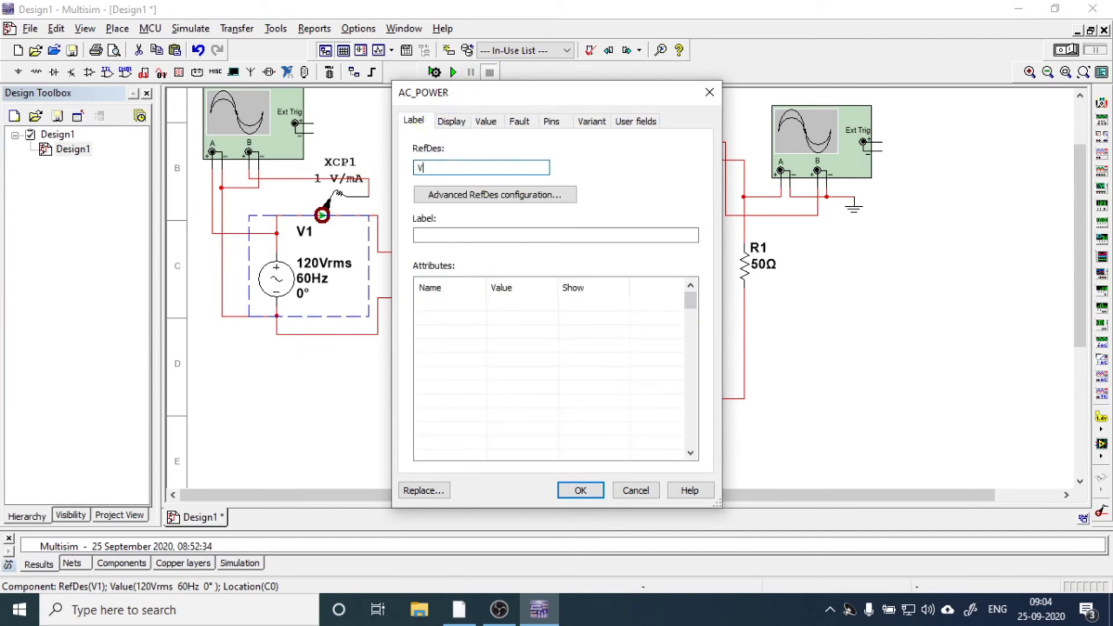
{"action": "left_click", "coordinate": [563, 487]}
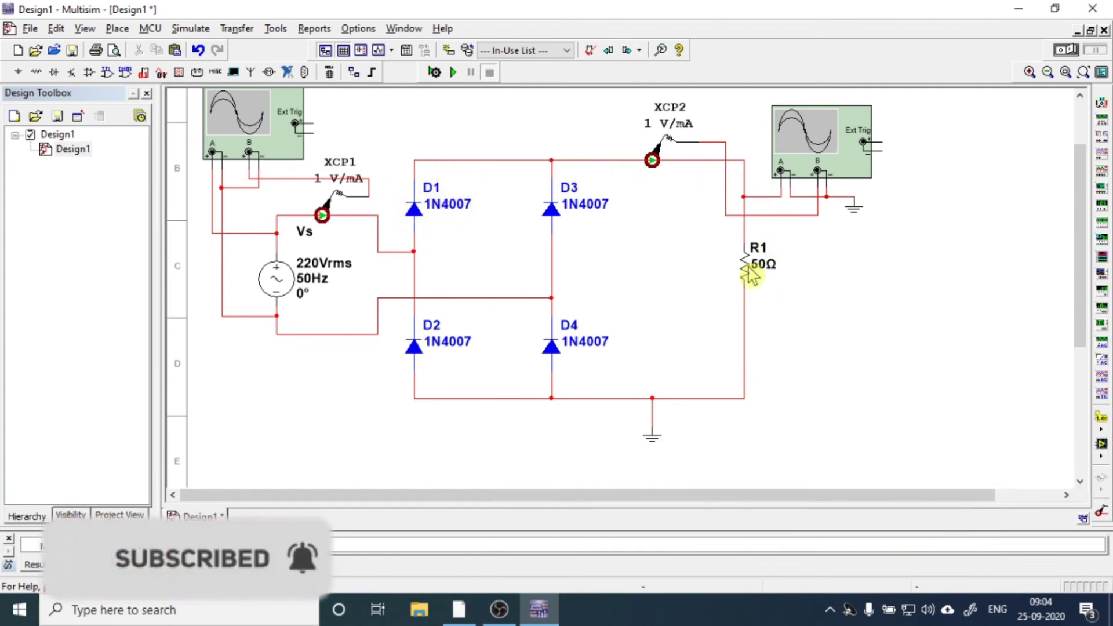
Enter 350 as R1's resistance in its Value properties.
{"action": "double_click", "coordinate": [752, 273]}
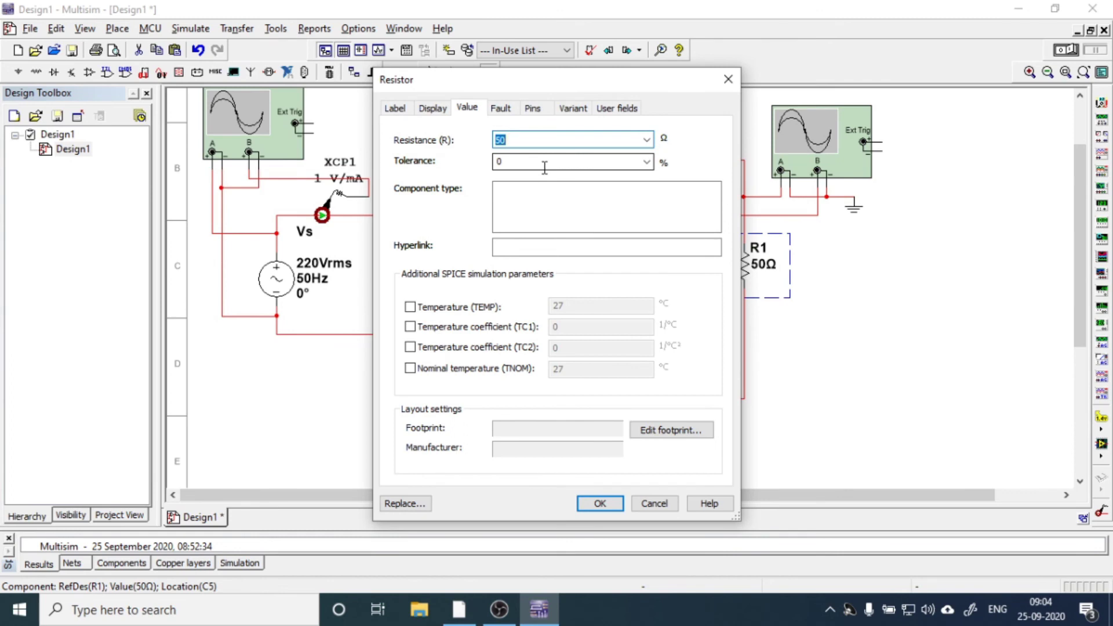
{"action": "type", "text": "350"}
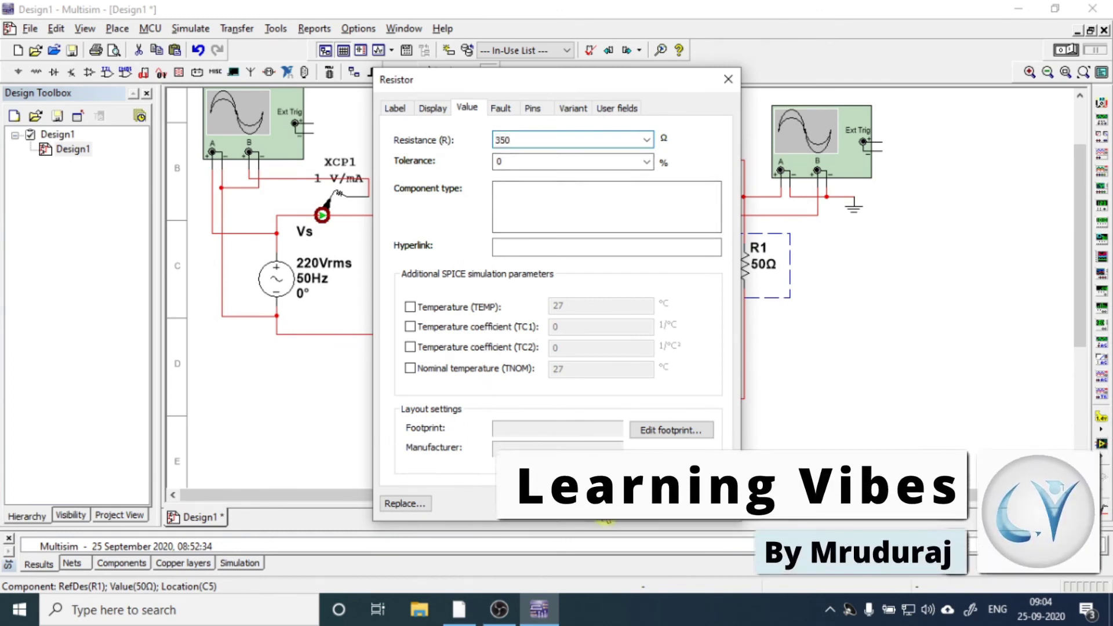
{"action": "key", "text": "Return"}
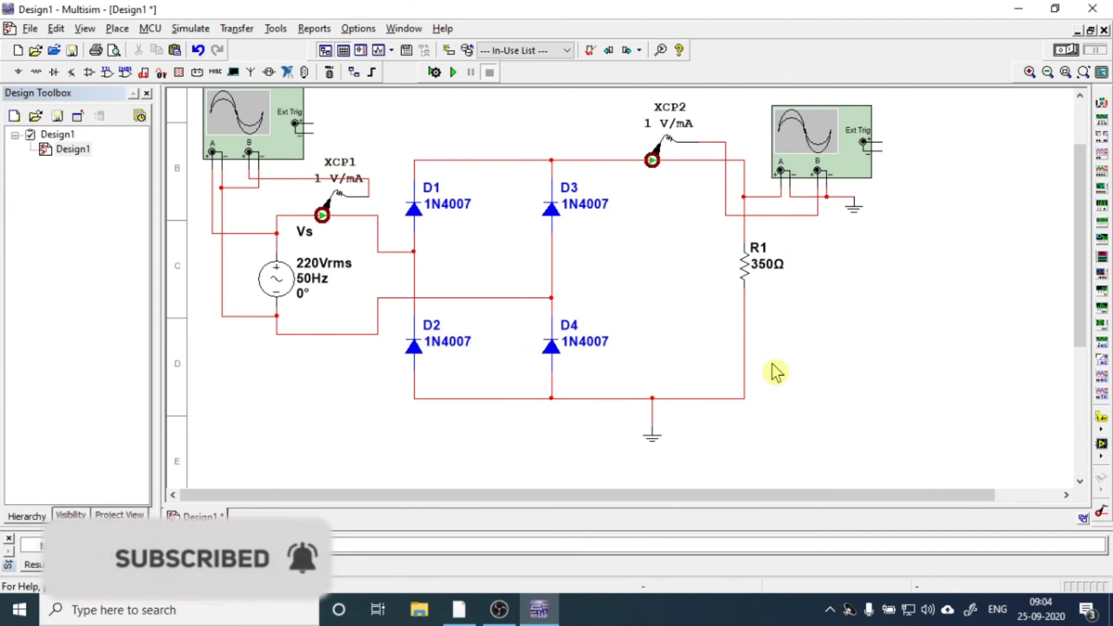
{"action": "left_click_drag", "start_coordinate": [1084, 273], "coordinate": [1084, 252]}
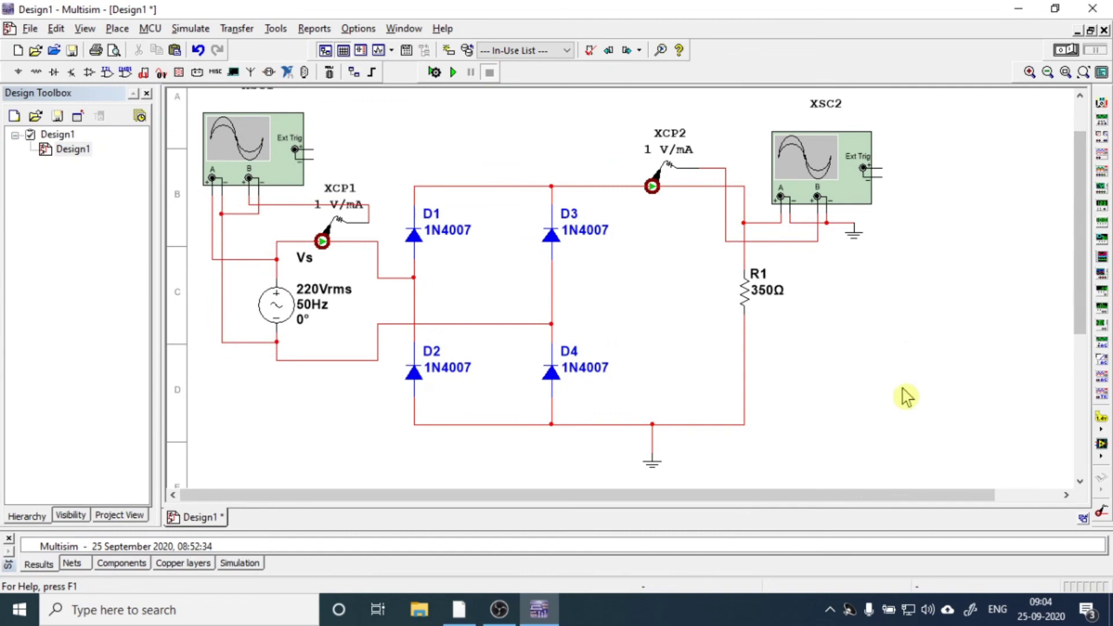